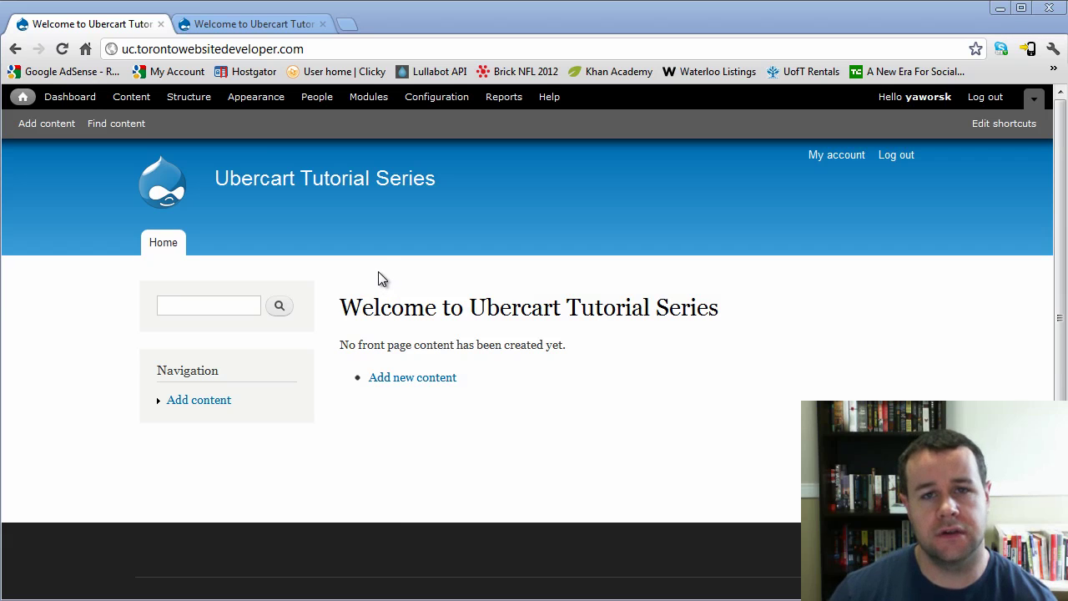
Open drupal.org in a new browser tab and go from Download & Extend to the full list of most installed modules
click(347, 23)
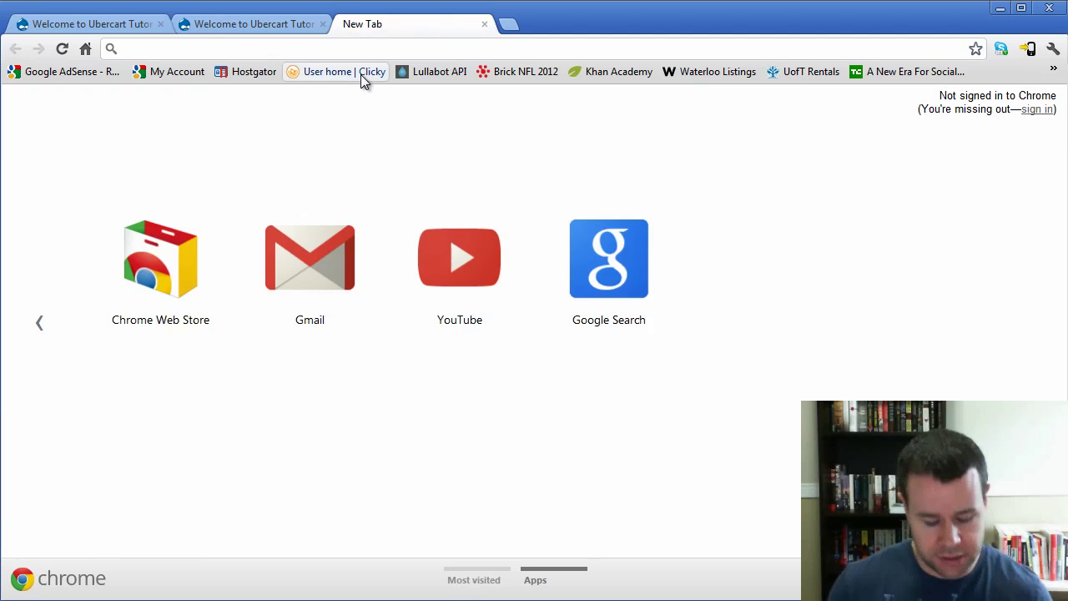
text(drupal.org)
key(Return)
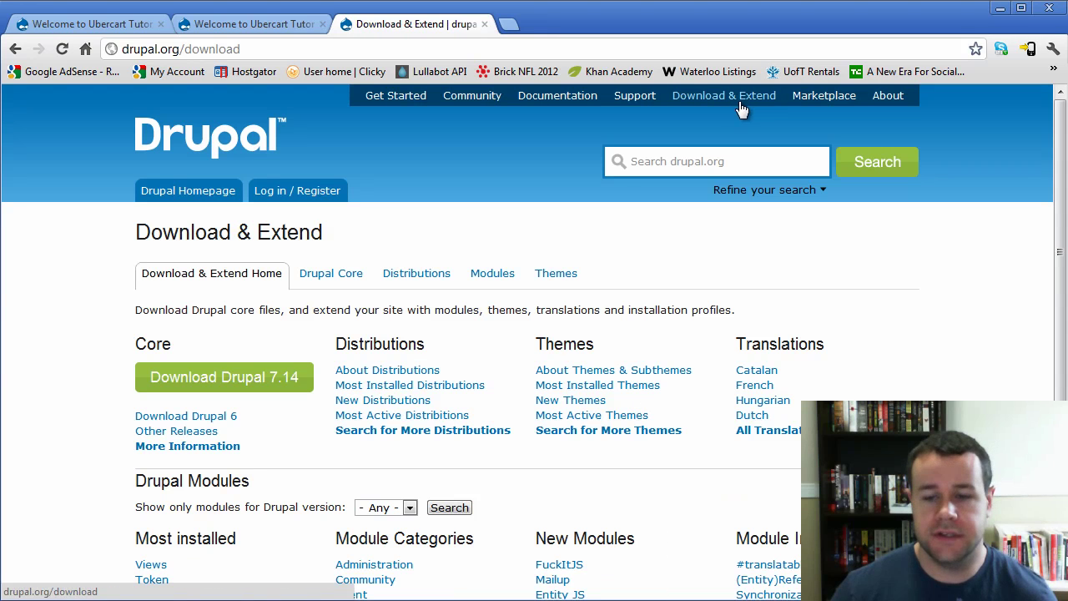
scroll(551, 489, down, 3)
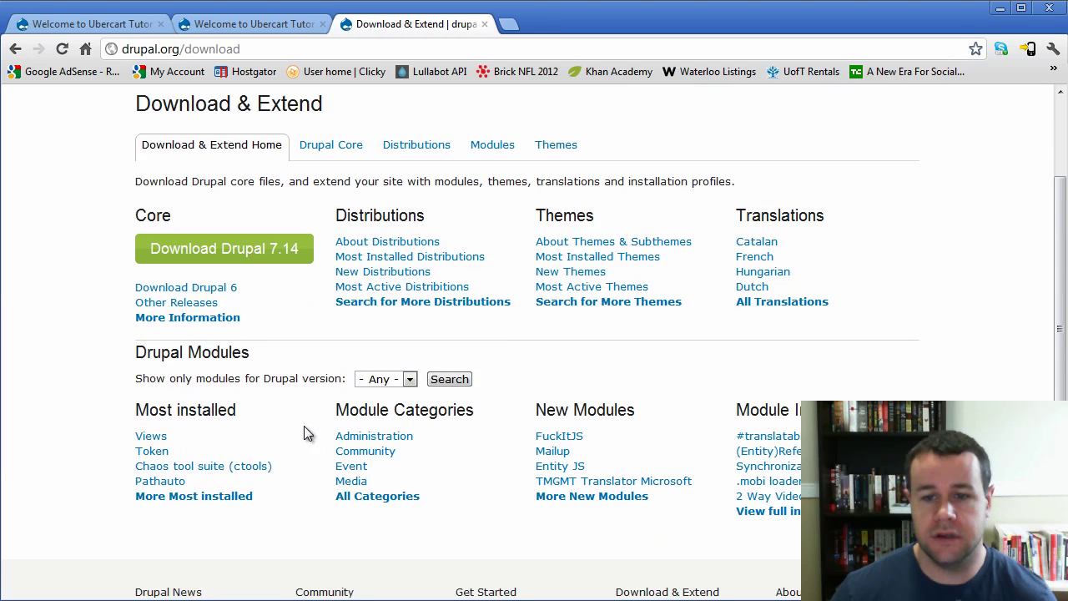
click(221, 497)
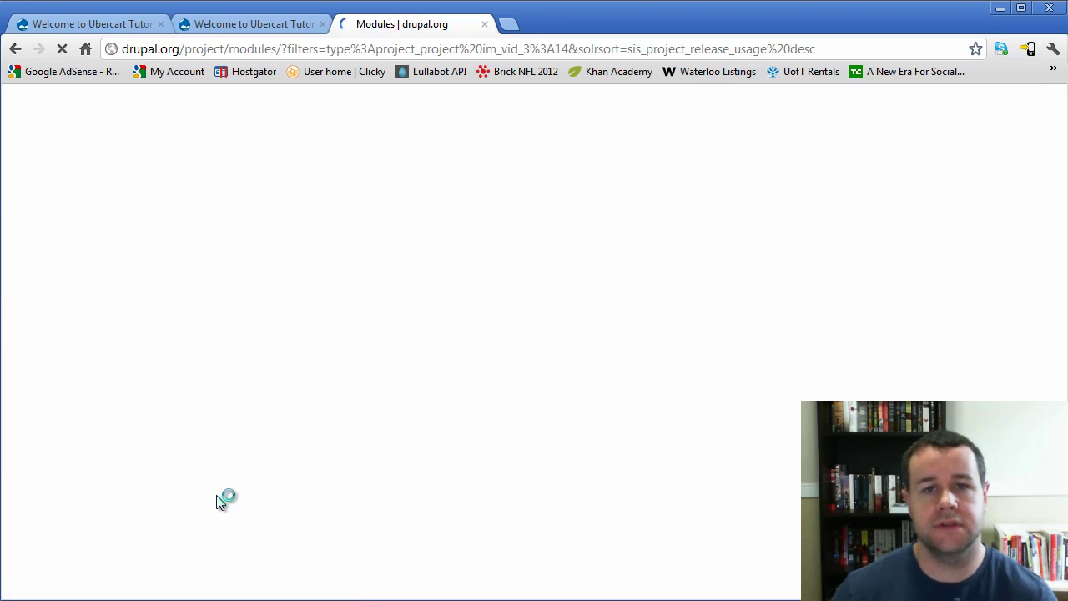
Look through the Views, Token and Chaos tool suite entries in the most installed modules list and close the drupal.org page
scroll(597, 446, down, 9)
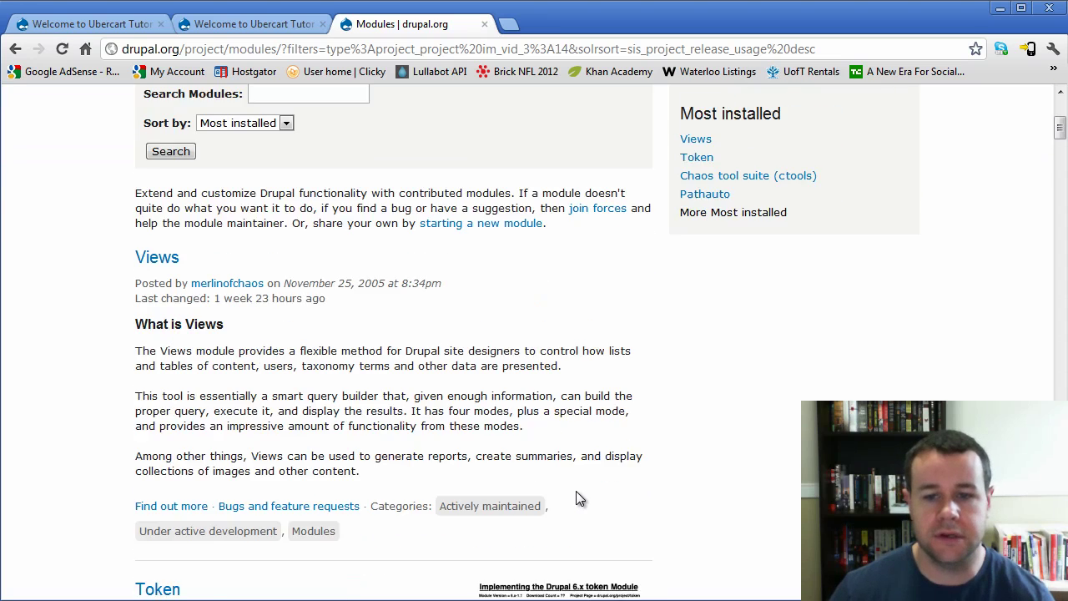
scroll(576, 493, down, 3)
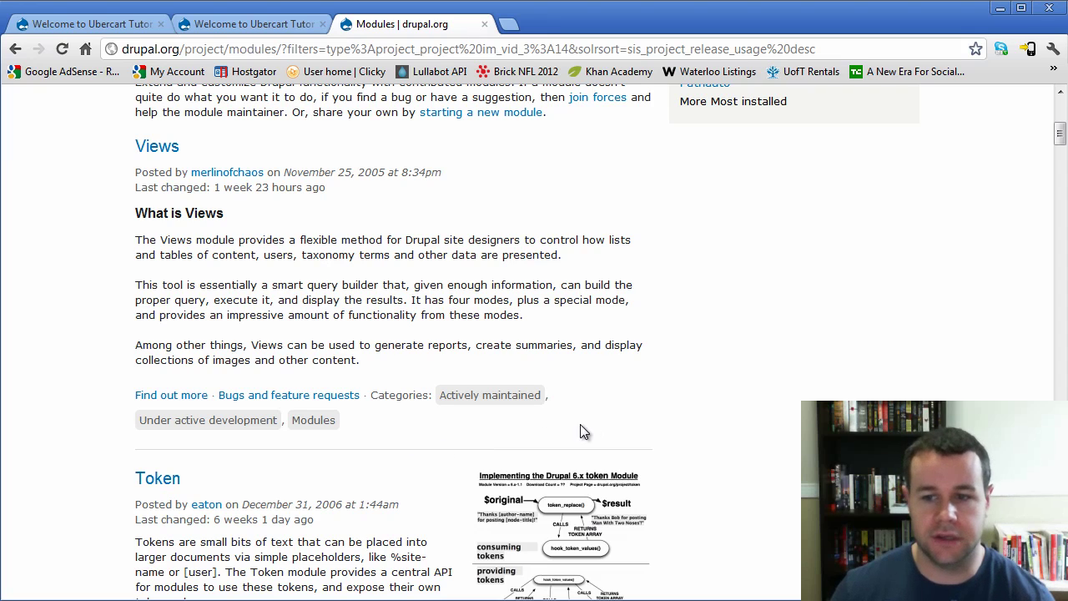
scroll(691, 426, down, 3)
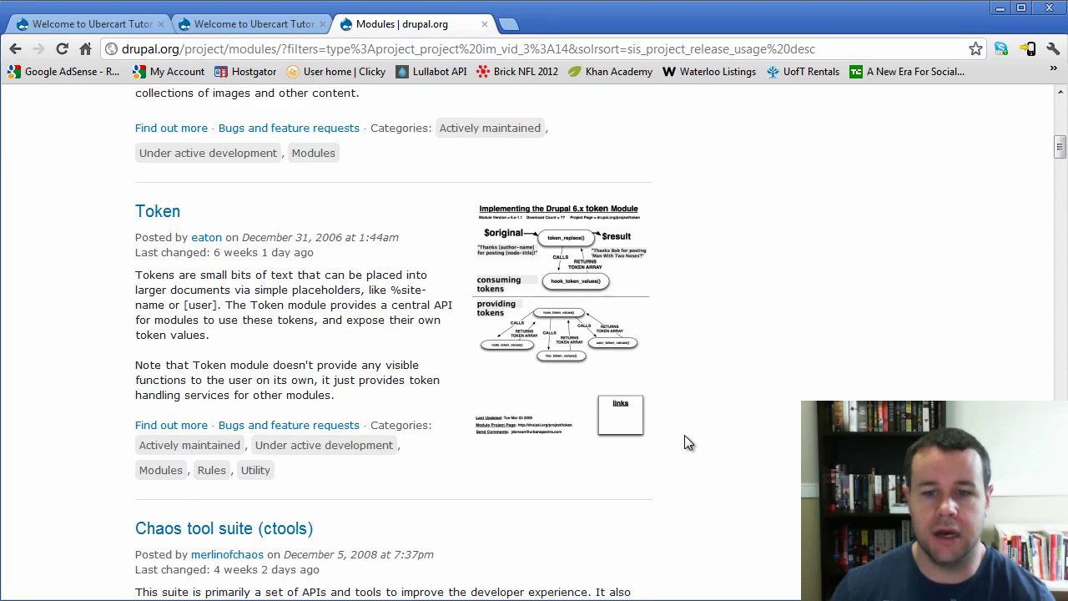
scroll(381, 487, down, 3)
scroll(376, 489, up, 2)
scroll(375, 488, up, 4)
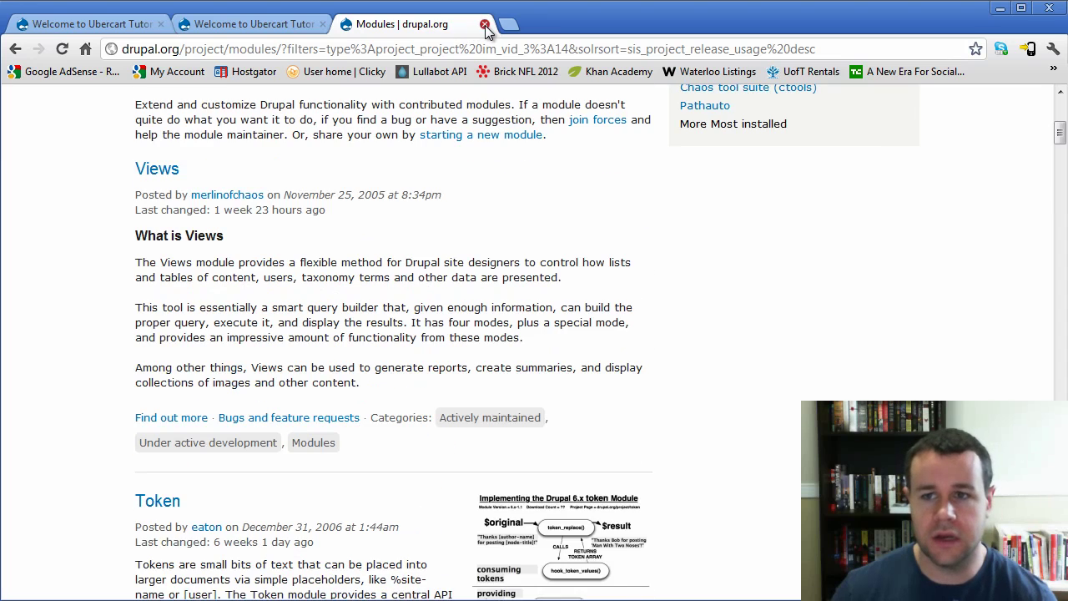
click(485, 25)
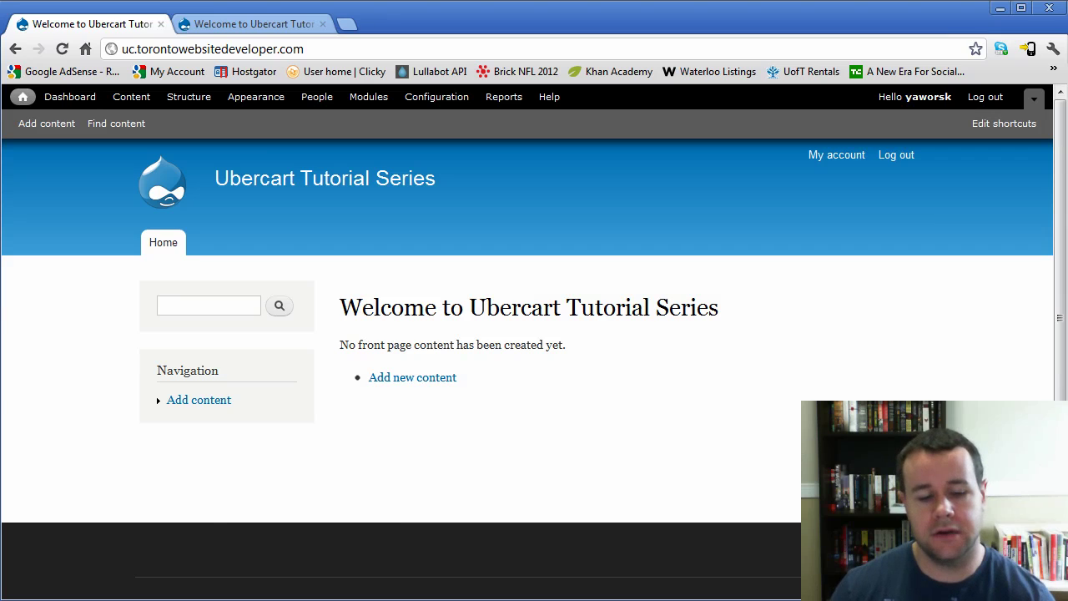
Switch to the file explorer, inspect the .info, .module and .install files in the imageapi module folder, and return to the browser
key(alt+Tab)
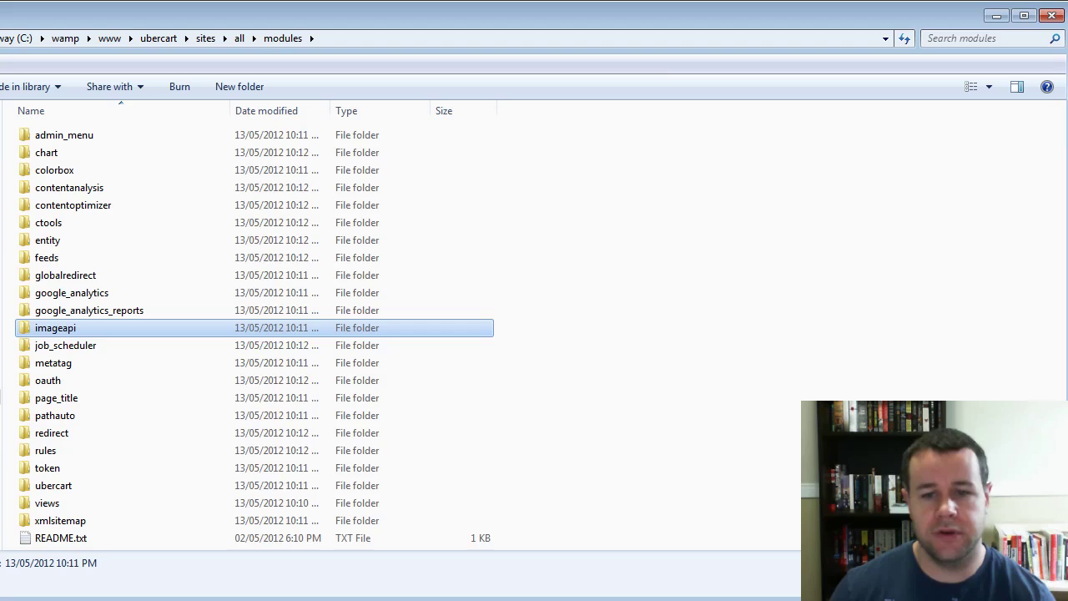
double_click(73, 328)
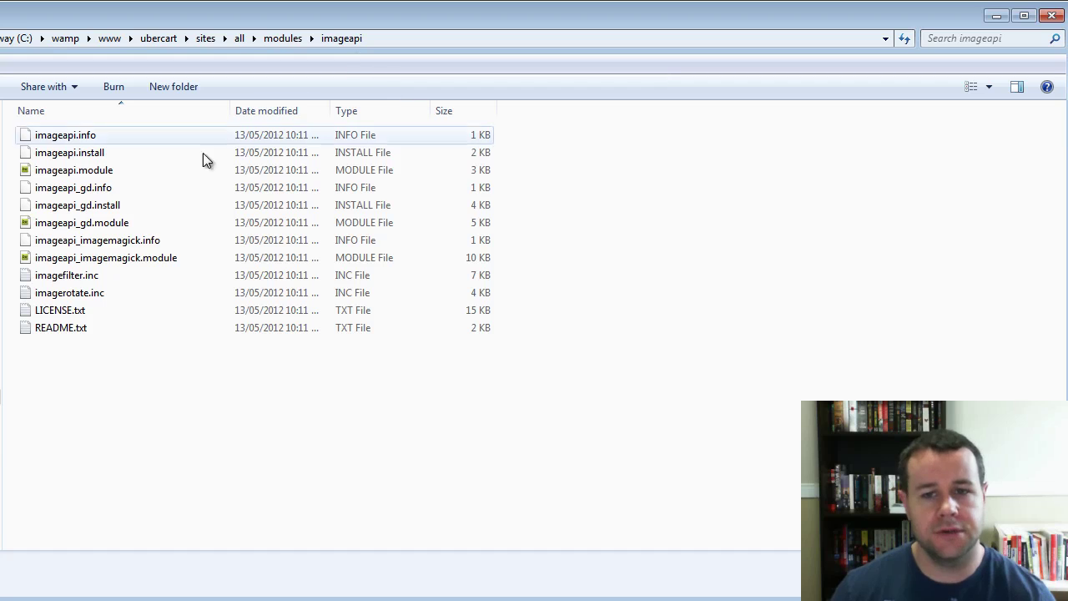
click(116, 141)
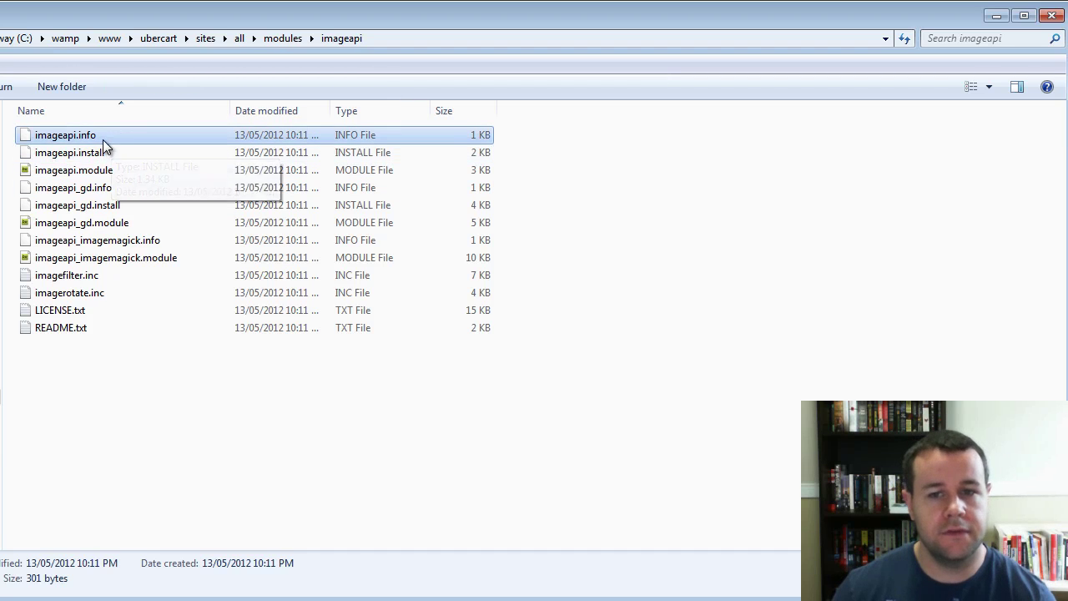
click(131, 166)
click(121, 150)
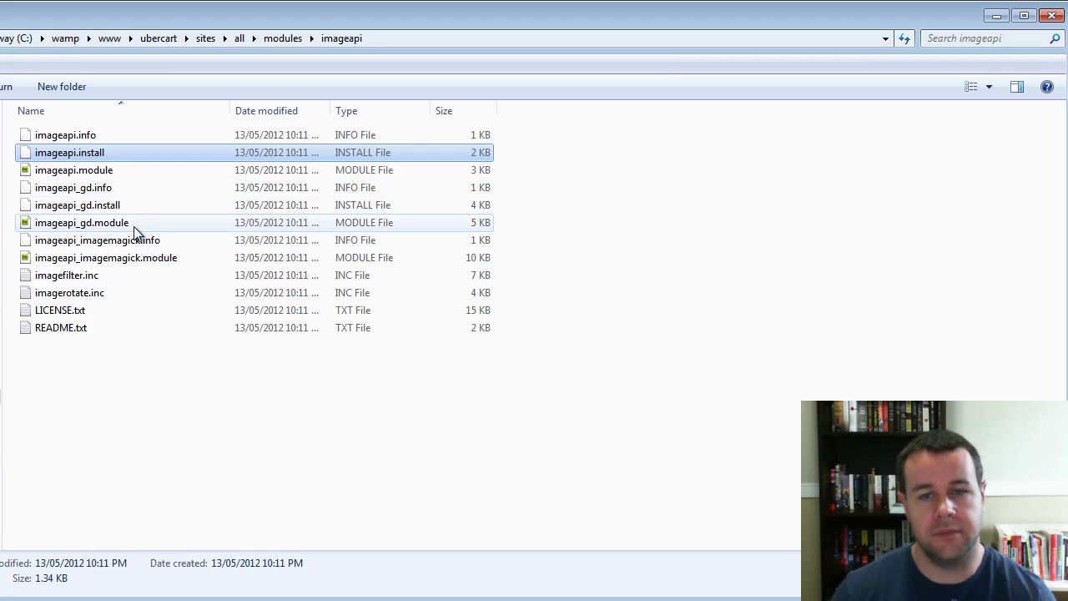
click(997, 16)
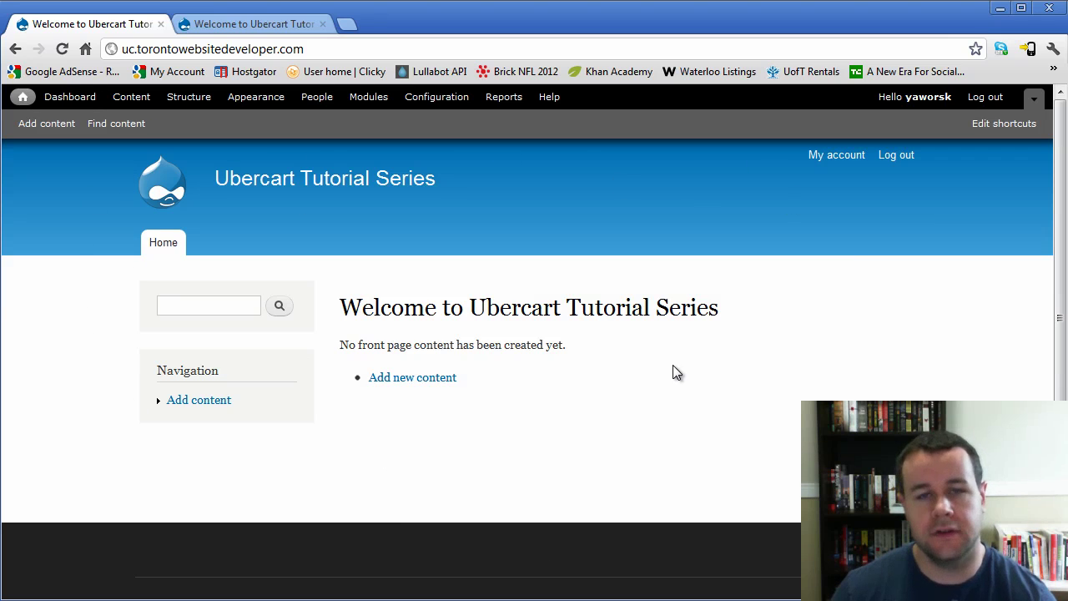
Compare the layout, header and sidebar of the Ubercart Tutorial Series home page between the two open theme versions
click(215, 32)
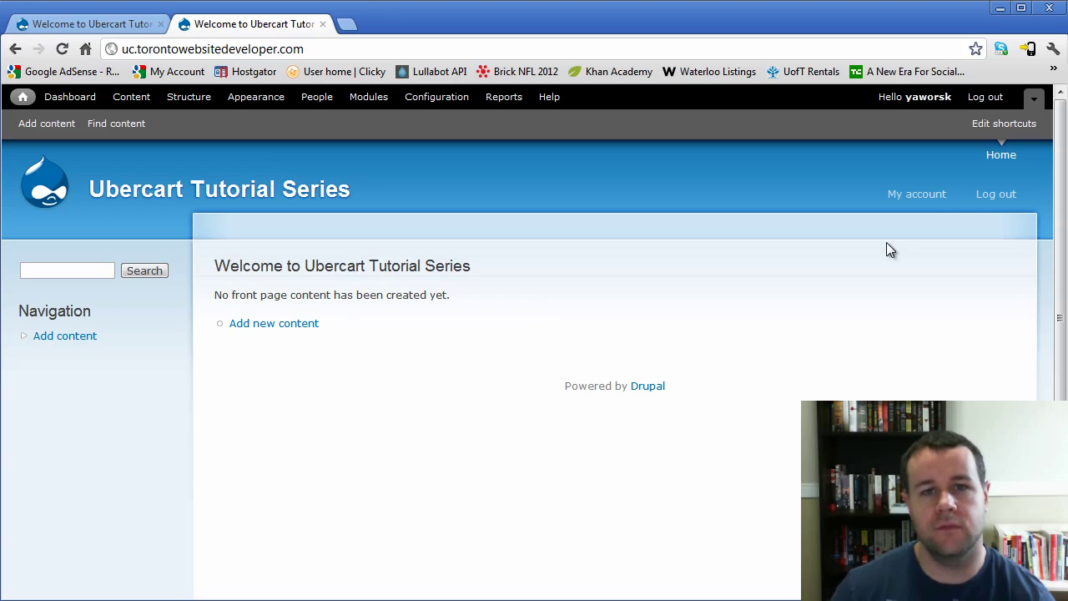
click(101, 25)
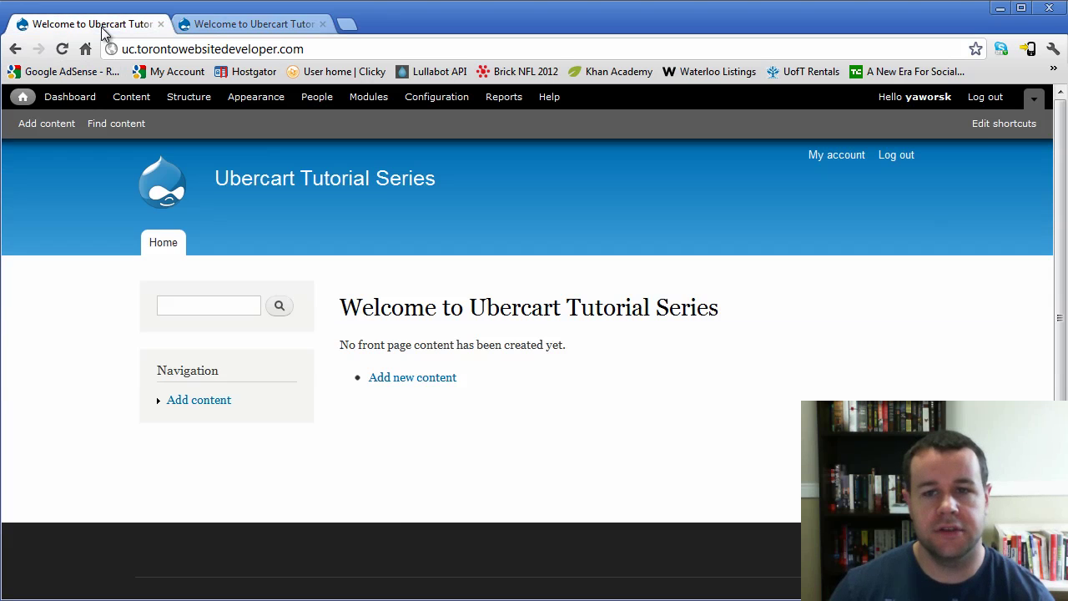
click(231, 28)
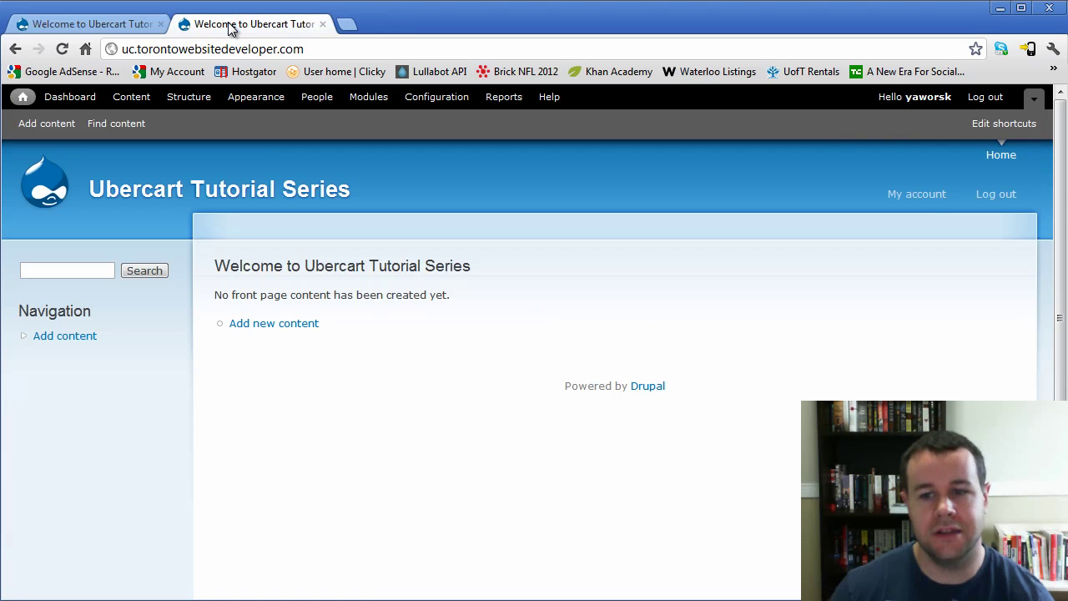
click(122, 26)
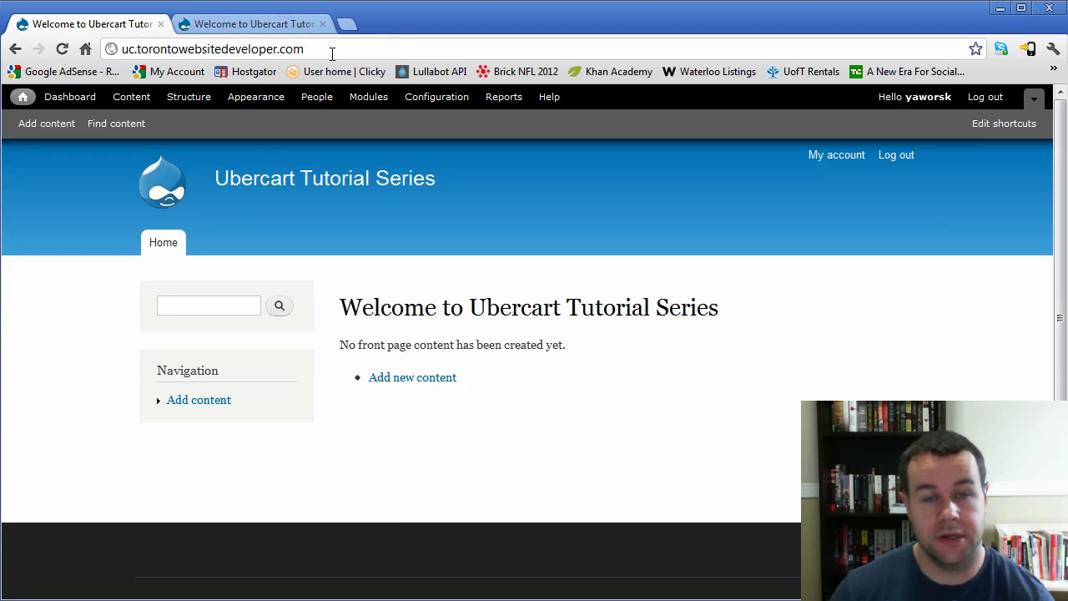
click(247, 31)
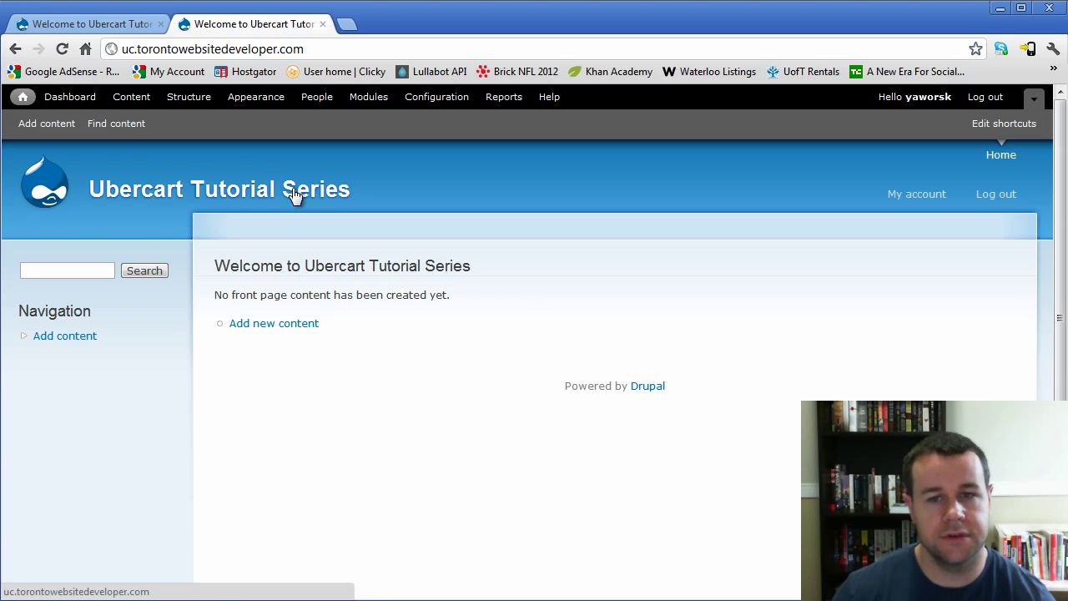
key(ctrl+Tab)
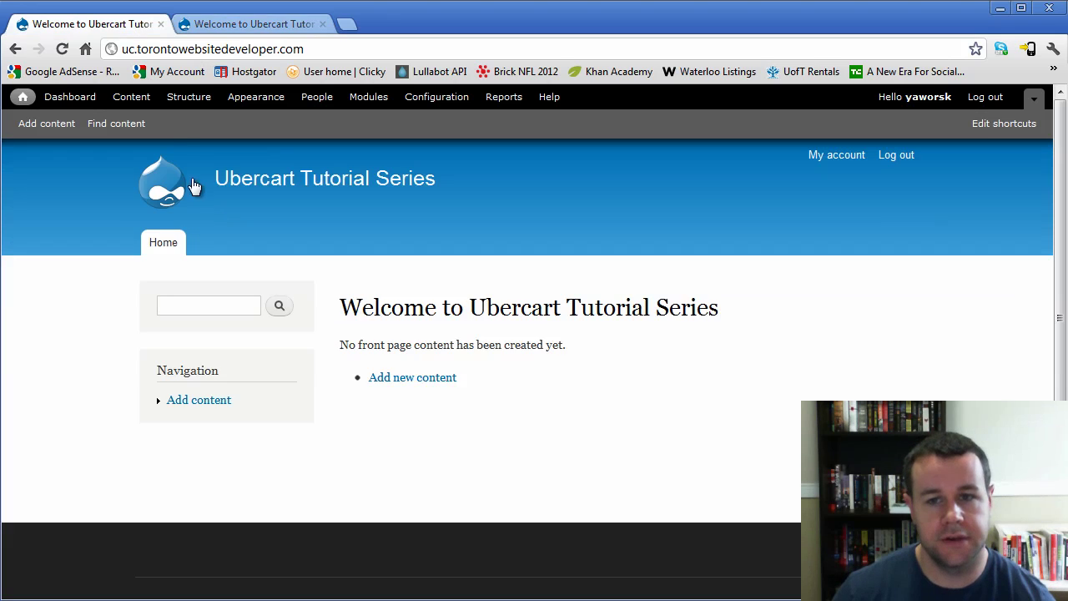
click(250, 27)
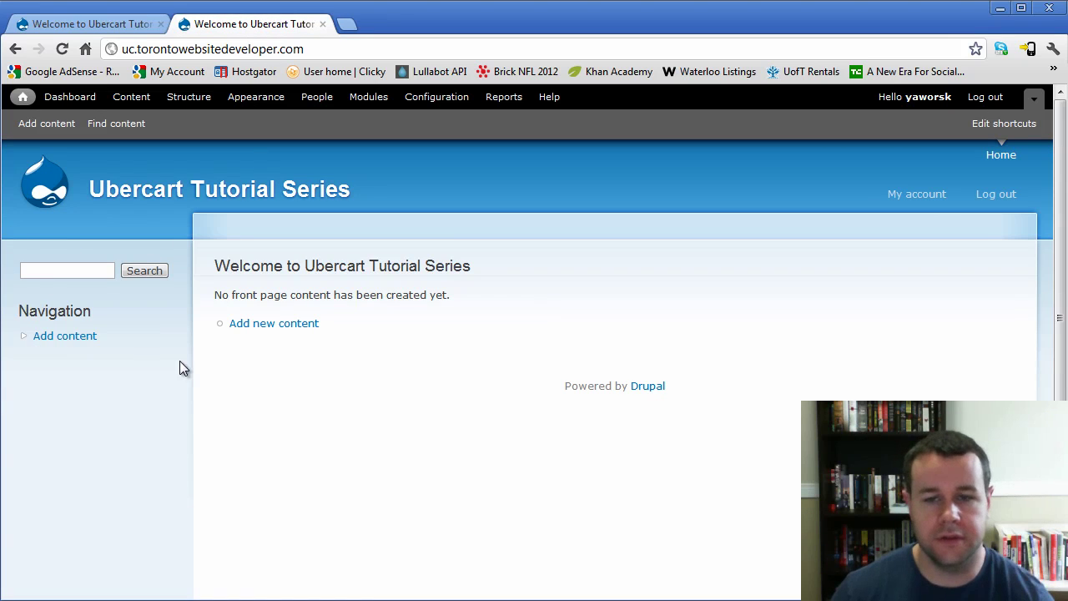
click(131, 25)
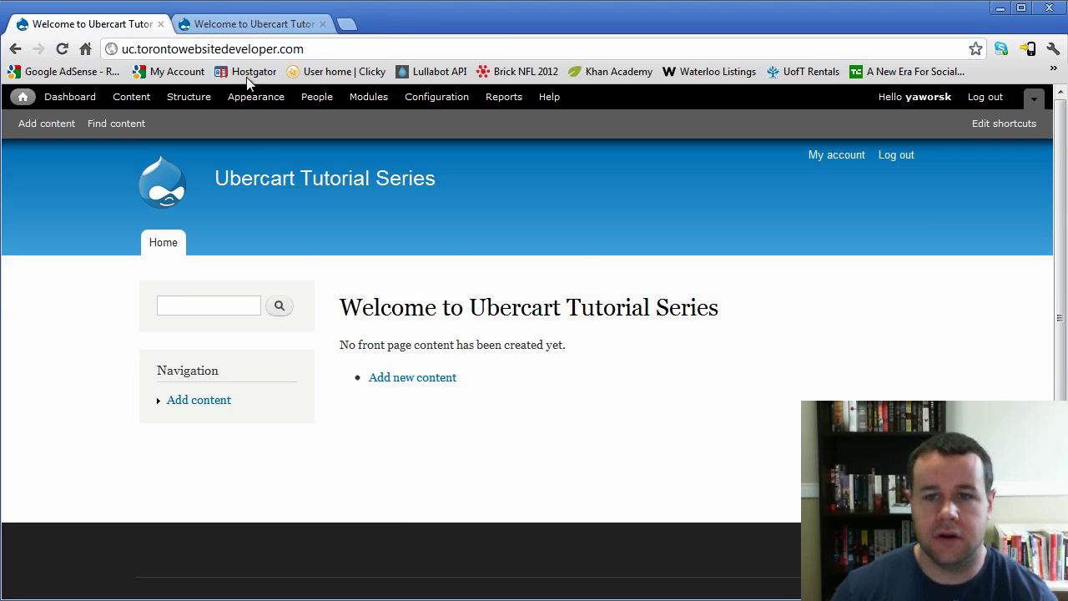
Highlight the welcome heading and front page message in both theme versions to compare the same content, and clear the highlights
drag(341, 310, 573, 348)
click(208, 23)
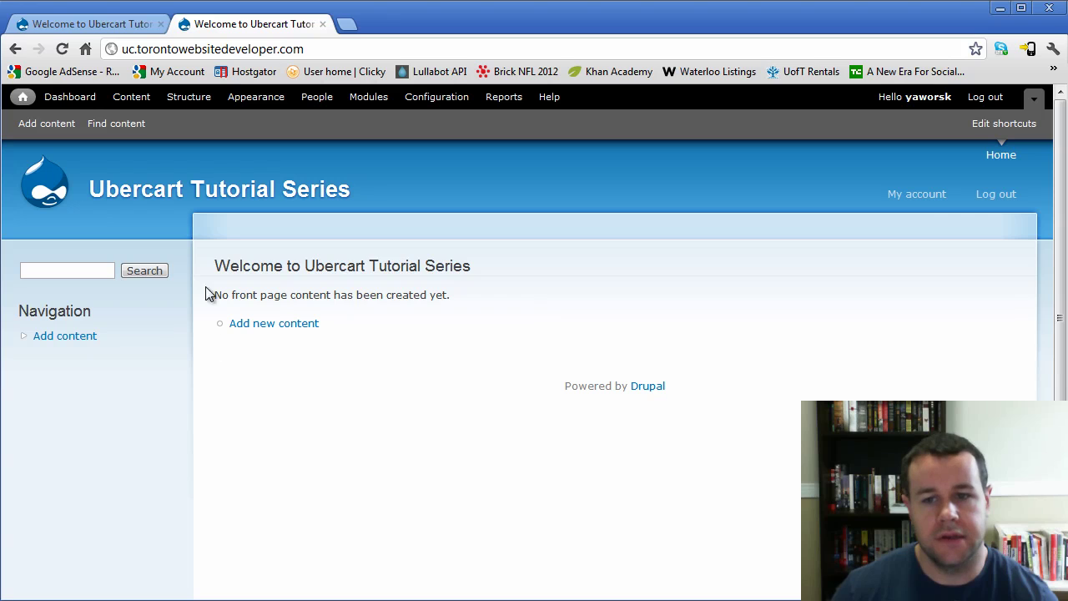
mouse_move(227, 265)
mouse_down()
mouse_move(455, 295)
mouse_move(215, 261)
mouse_up()
click(458, 296)
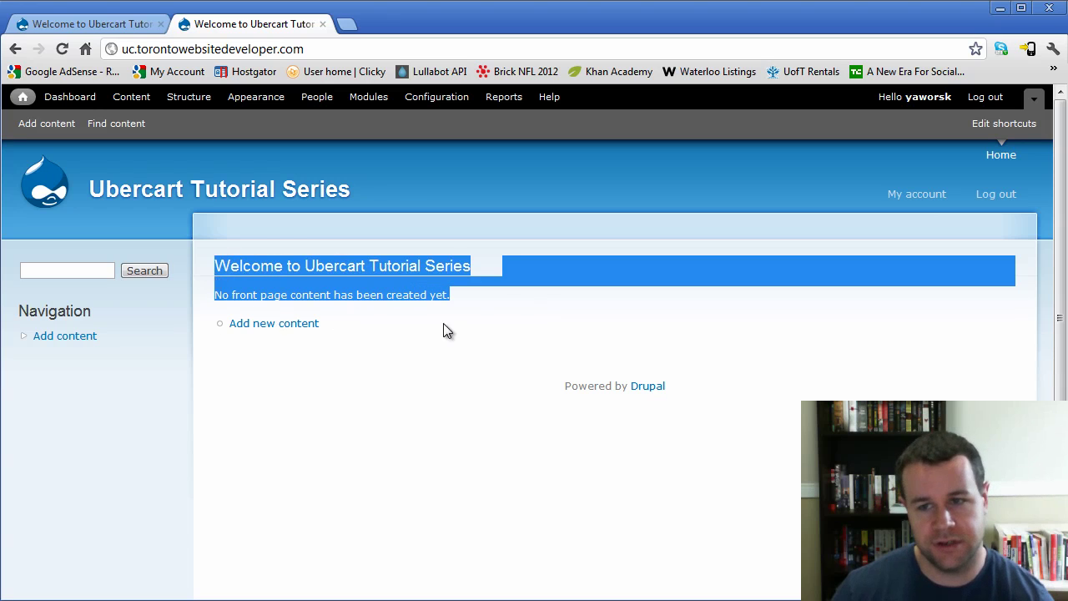
click(507, 317)
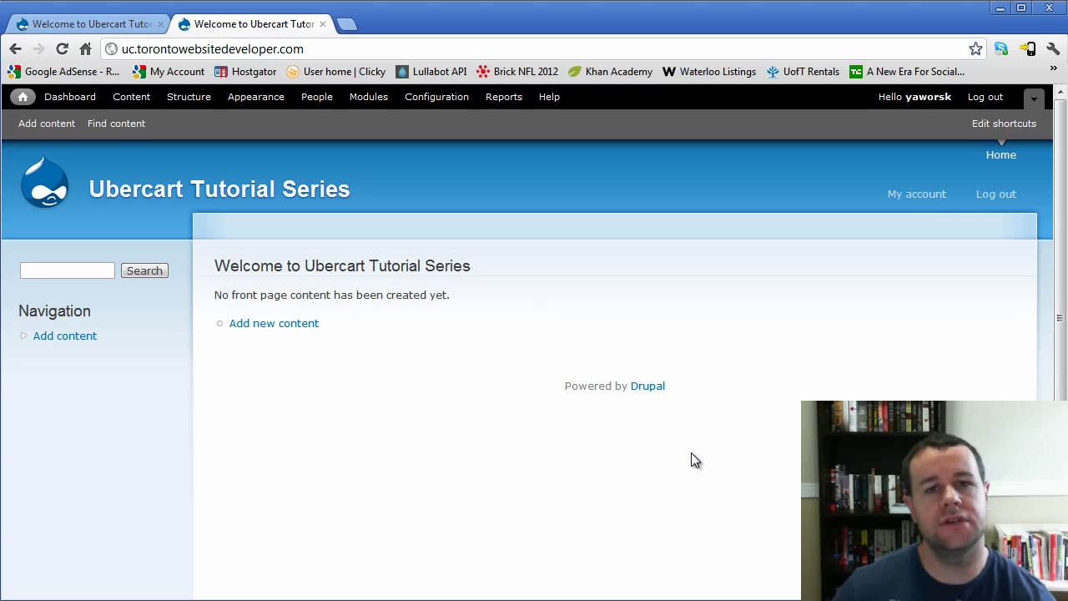
click(92, 24)
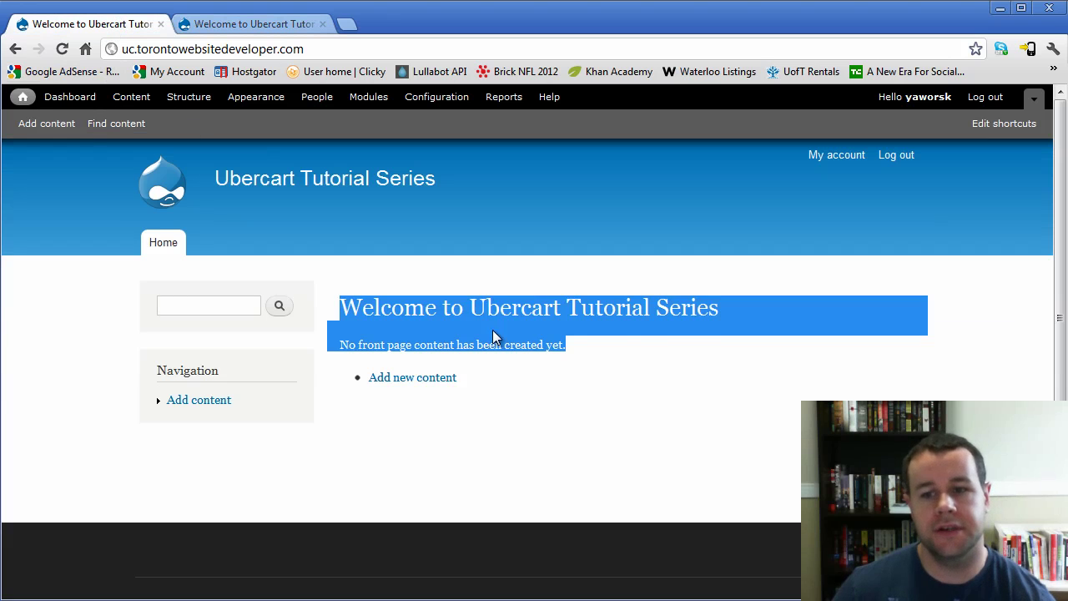
click(608, 382)
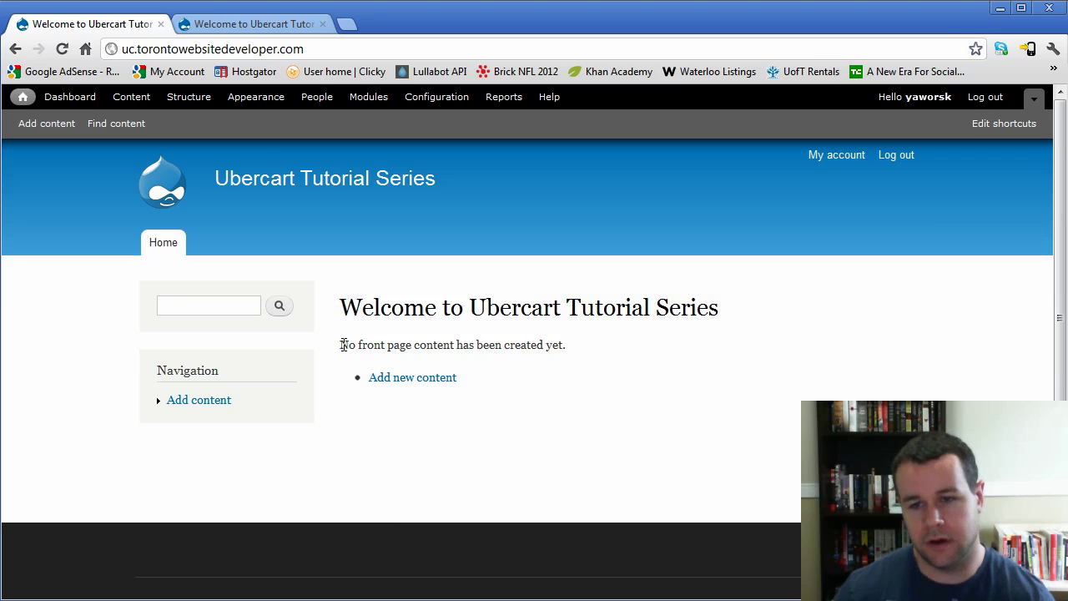
Highlight the "No front page content has been created yet." text to point out the main content area, and clear the selection
drag(341, 344, 576, 346)
click(375, 299)
click(590, 355)
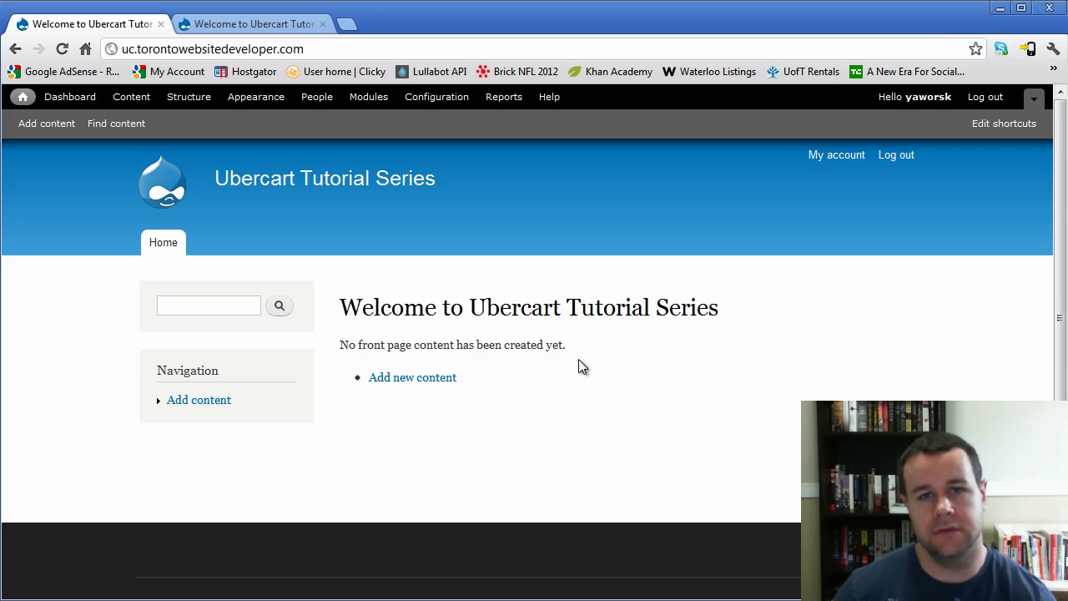
drag(582, 348, 339, 335)
click(384, 359)
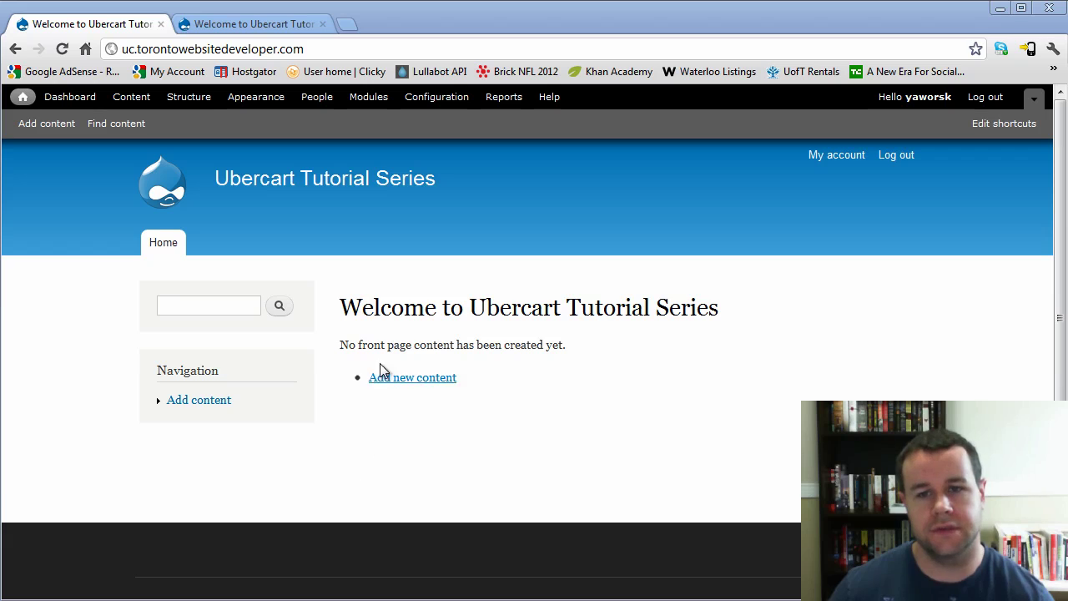
Open the site's Blocks administration page and start the block region demonstration for the Bartik theme
click(184, 103)
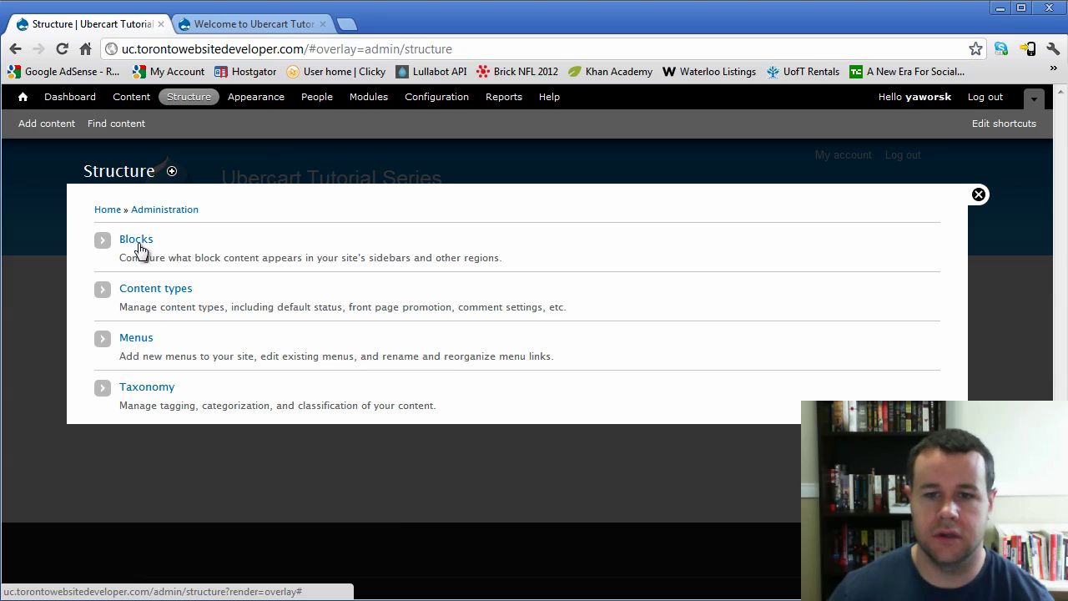
click(136, 242)
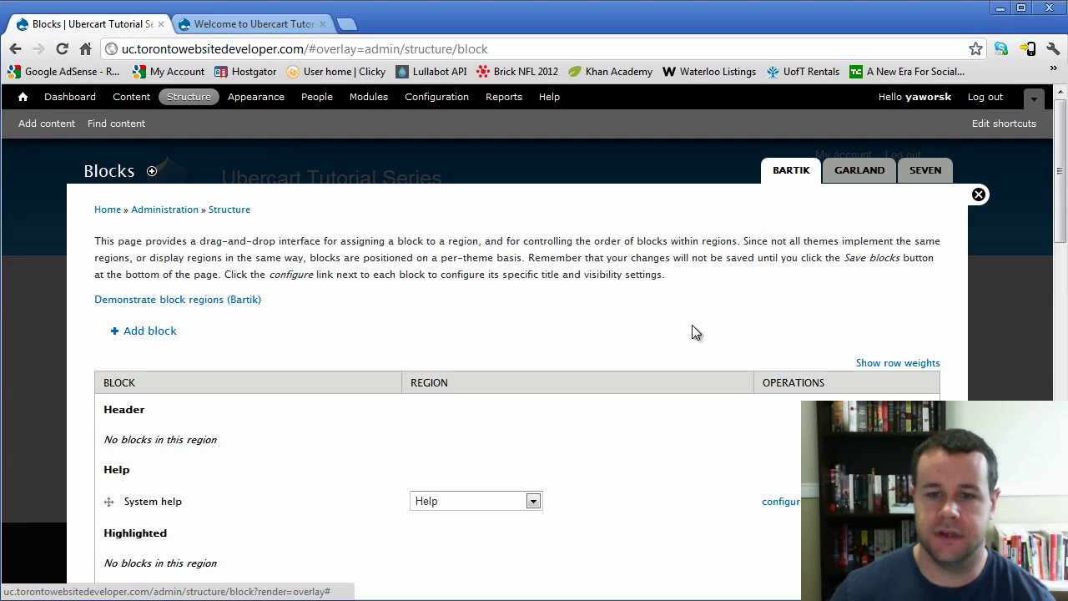
scroll(643, 339, down, 1)
click(204, 261)
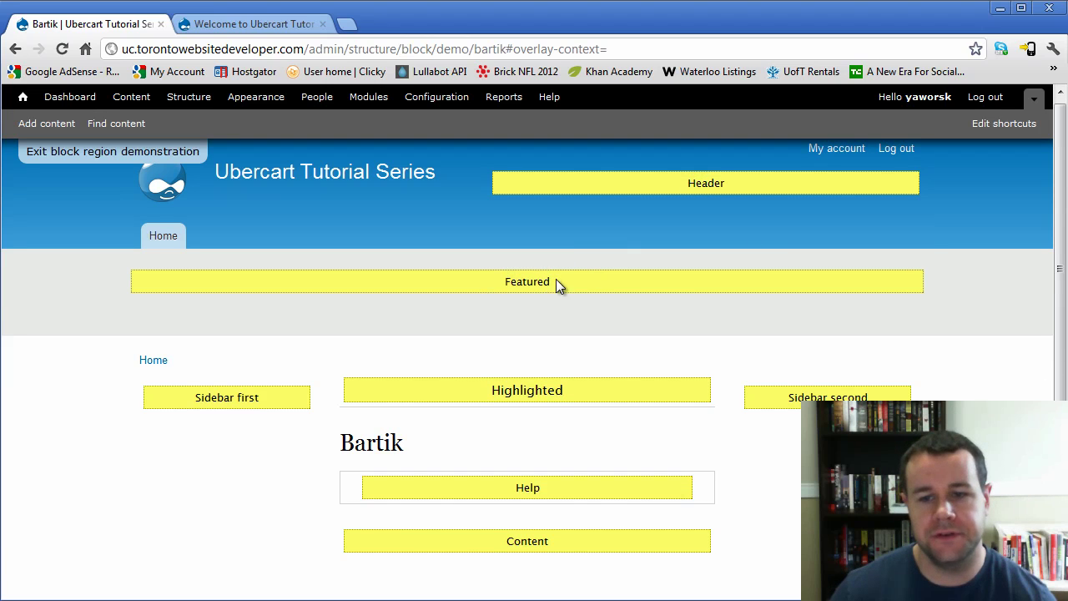
Examine the block regions of the Bartik theme from Header to Triptych, and switch to the home page in the other theme
scroll(559, 284, down, 2)
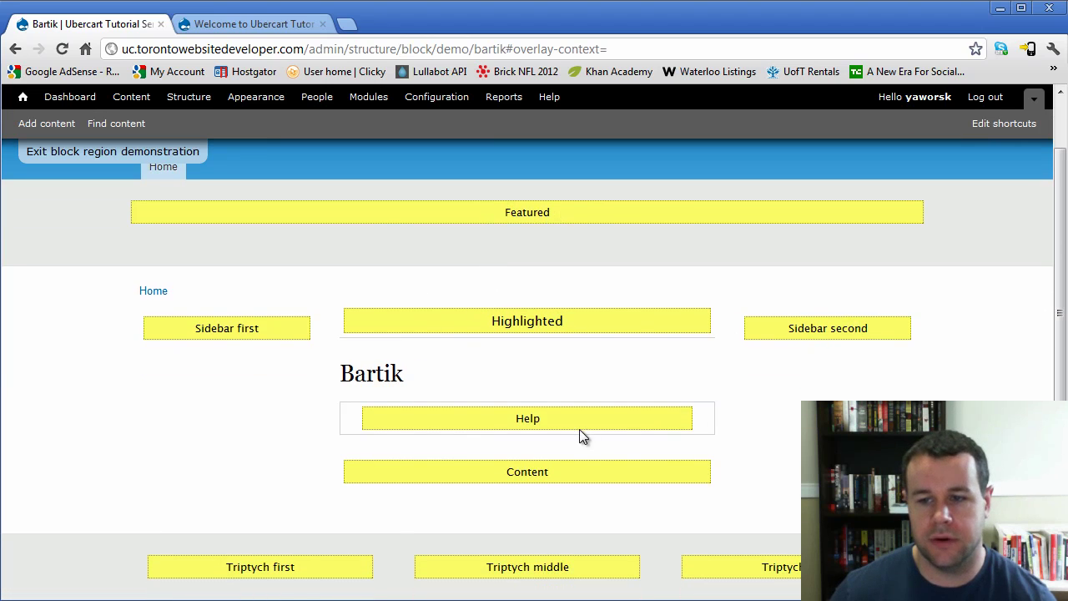
scroll(579, 434, down, 1)
scroll(278, 565, up, 3)
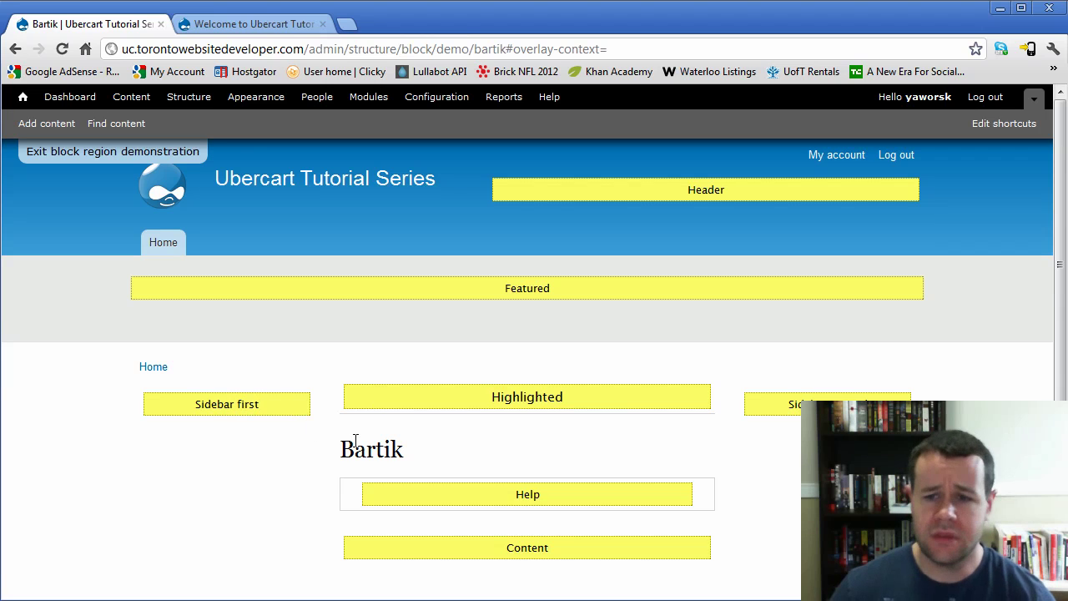
scroll(344, 422, down, 1)
click(254, 25)
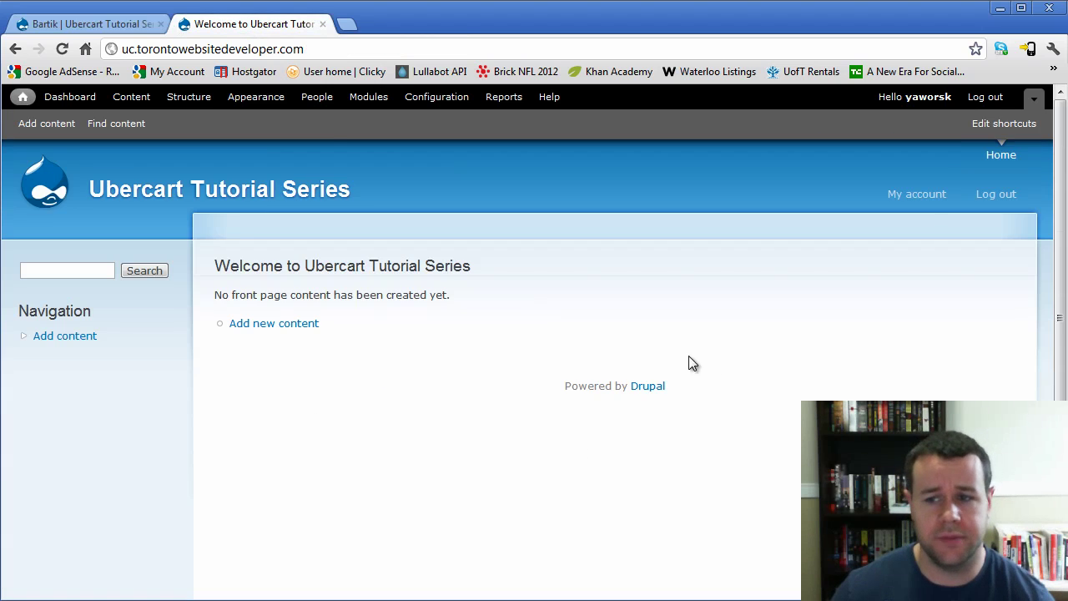
Return to the Bartik block region demonstration and exit it to get back to the Blocks administration page
mouse_move(58, 334)
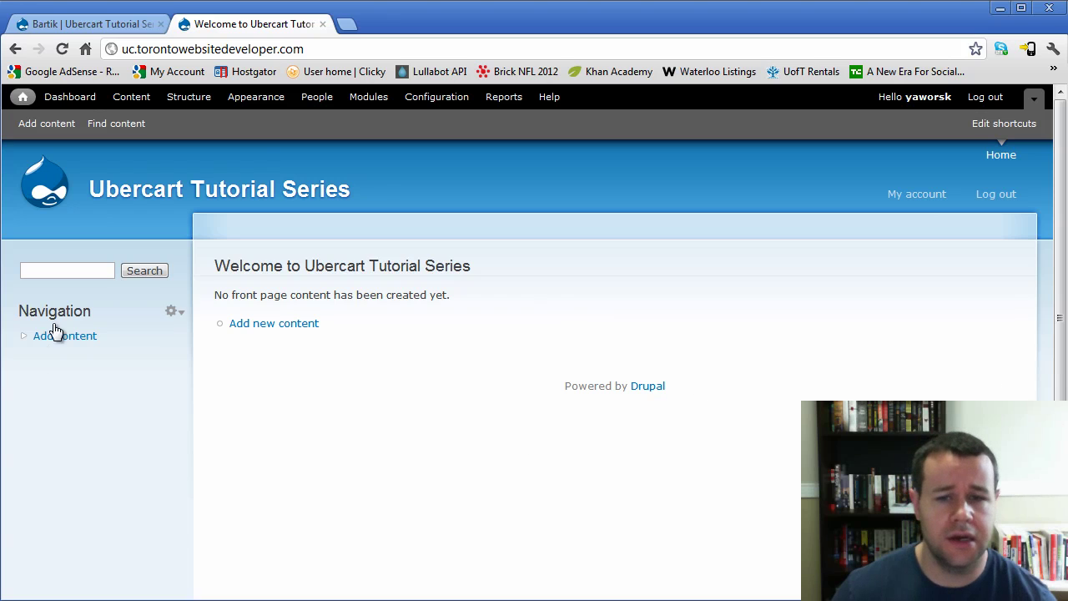
click(102, 25)
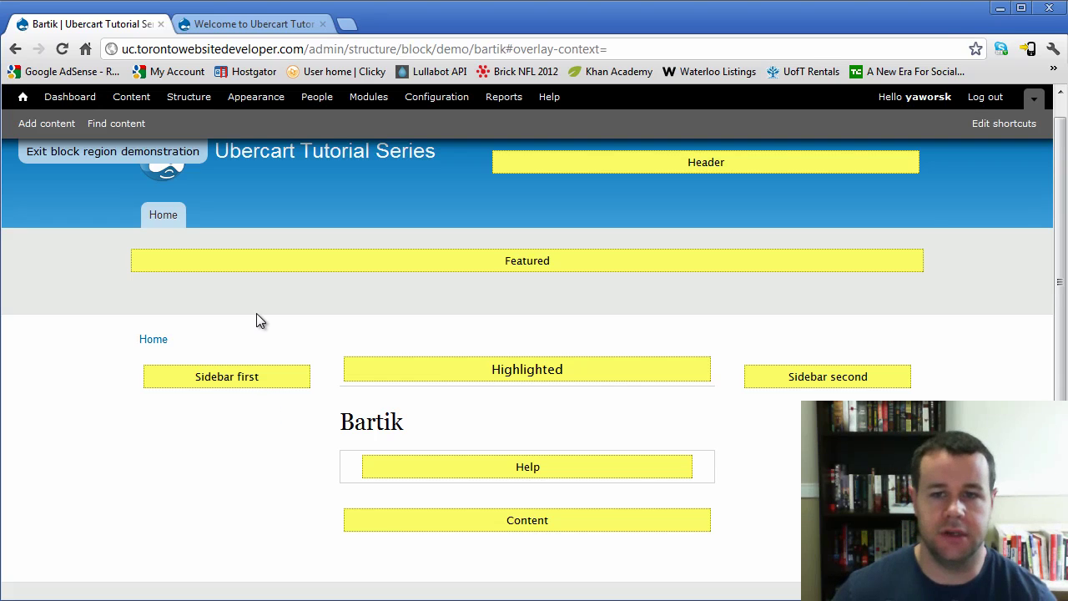
click(149, 151)
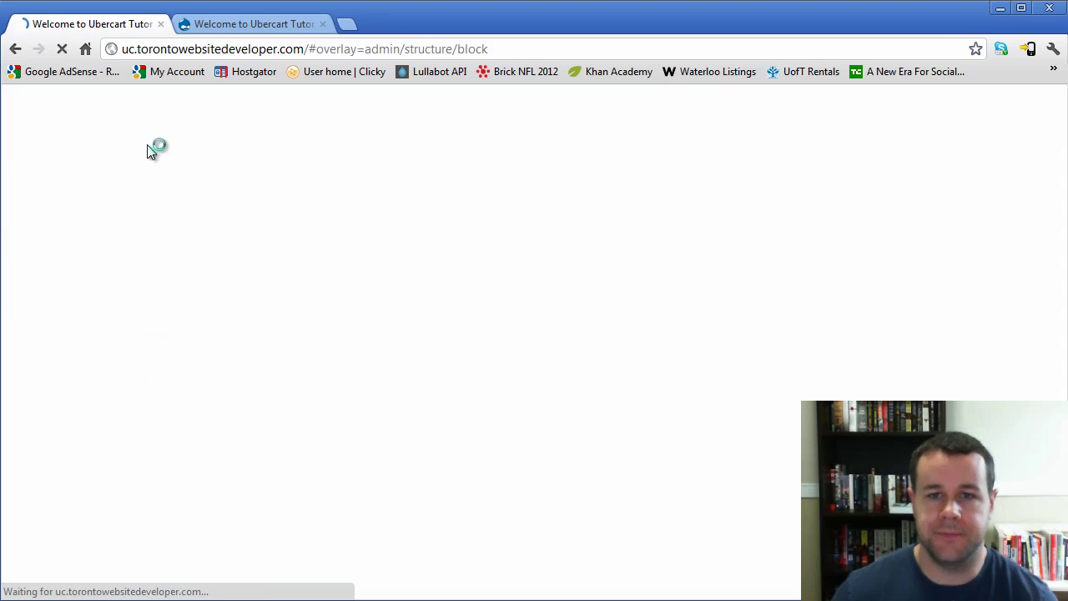
Assign the disabled Who's new block to the Header region and the Who's online block to the Highlighted region
scroll(668, 455, down, 1)
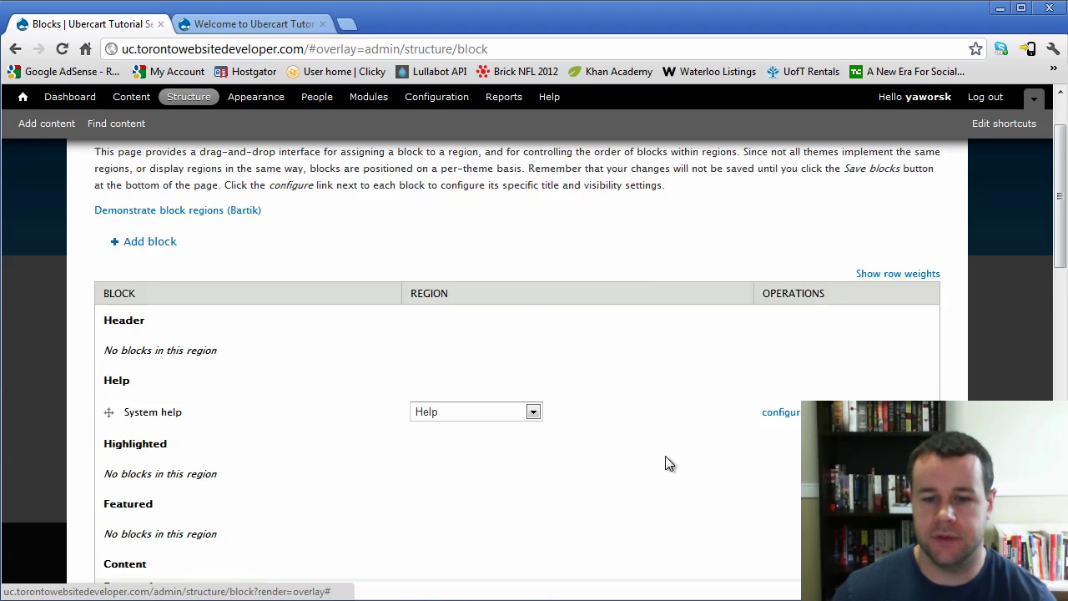
scroll(658, 455, down, 10)
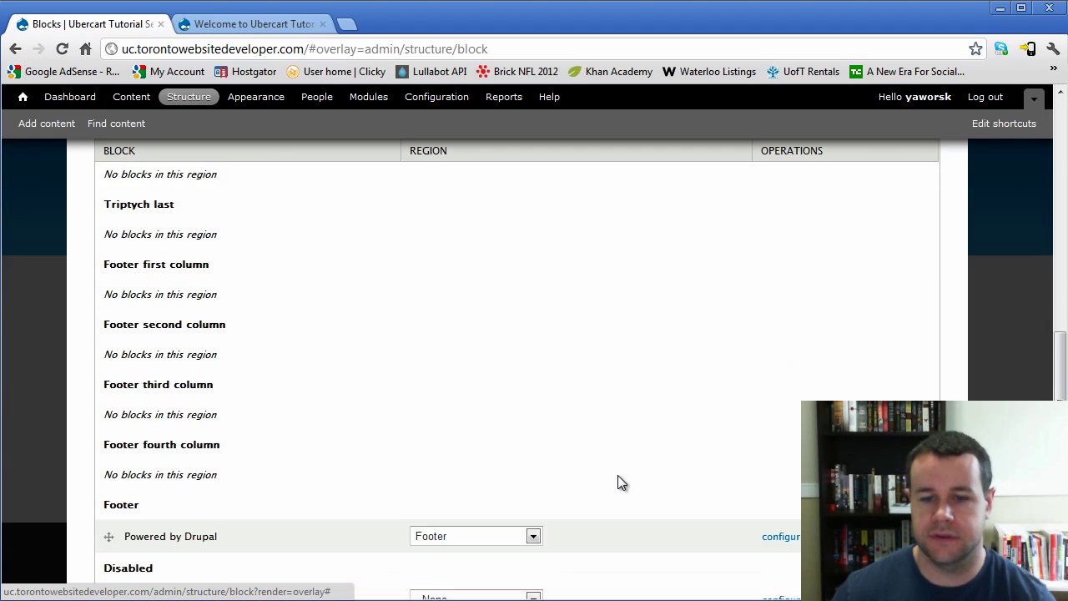
scroll(617, 483, down, 4)
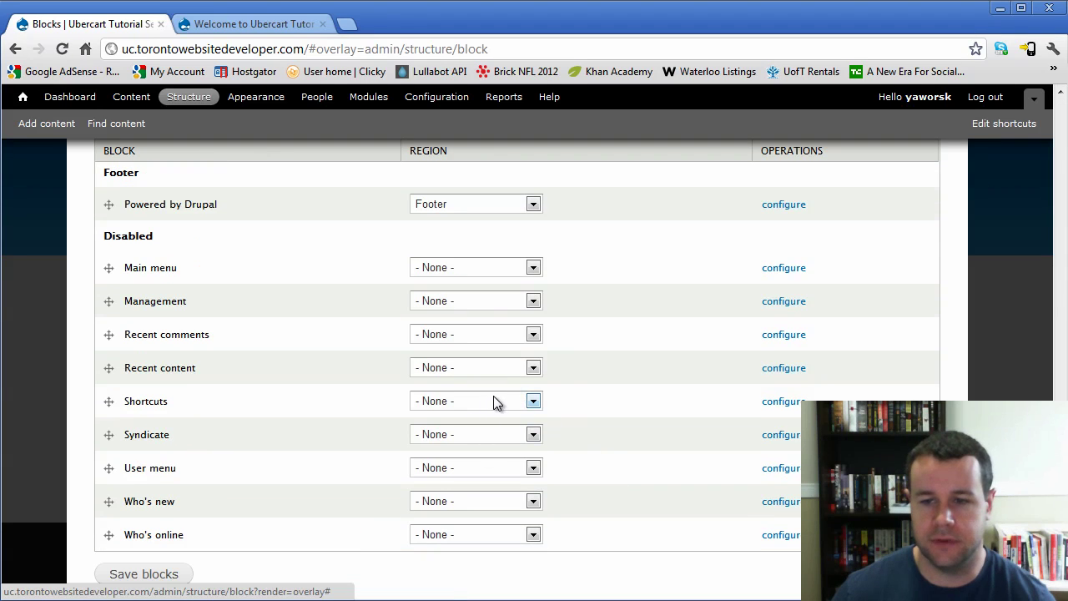
click(505, 499)
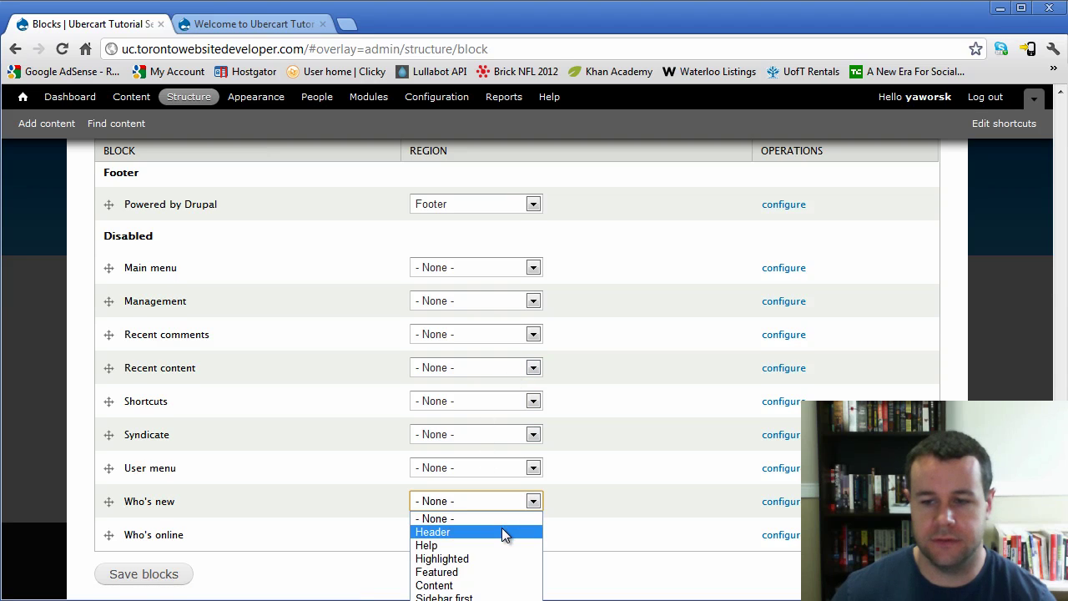
click(502, 531)
click(502, 505)
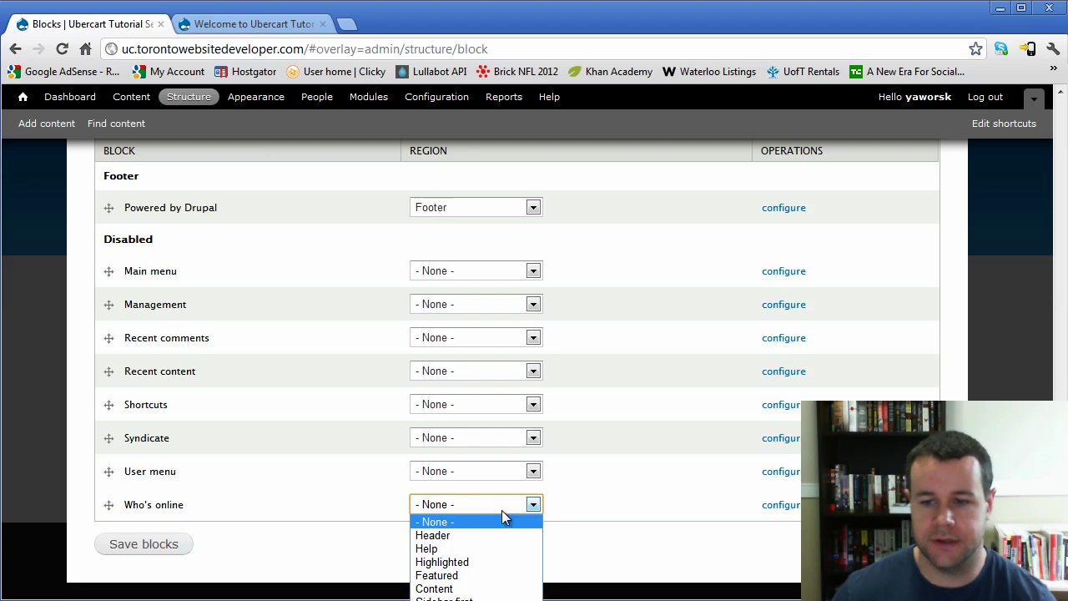
click(499, 561)
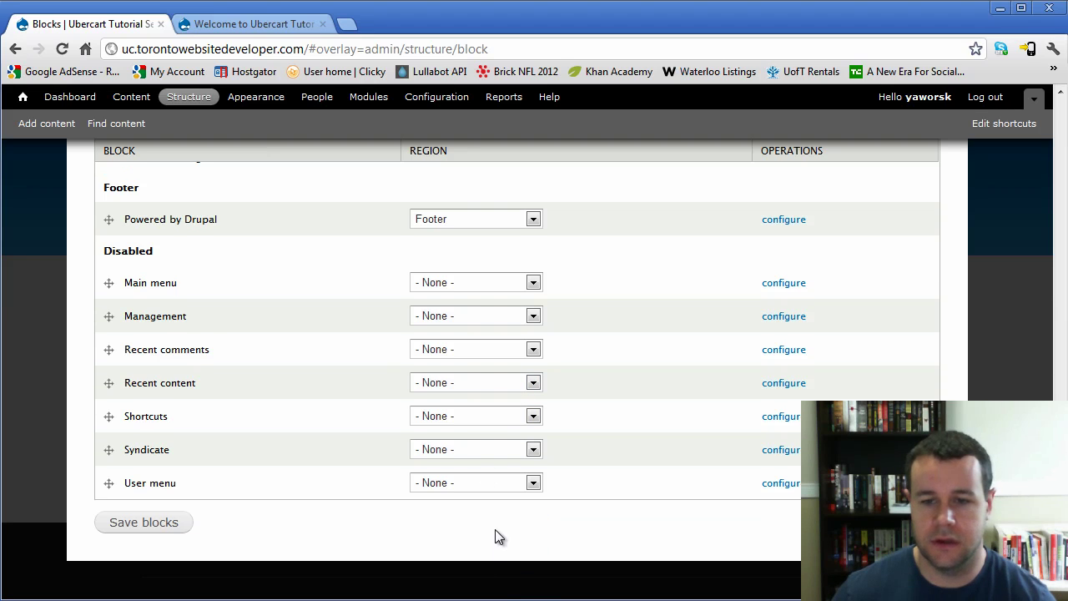
Assign the Main menu block to the Triptych first region and save the block settings
click(471, 285)
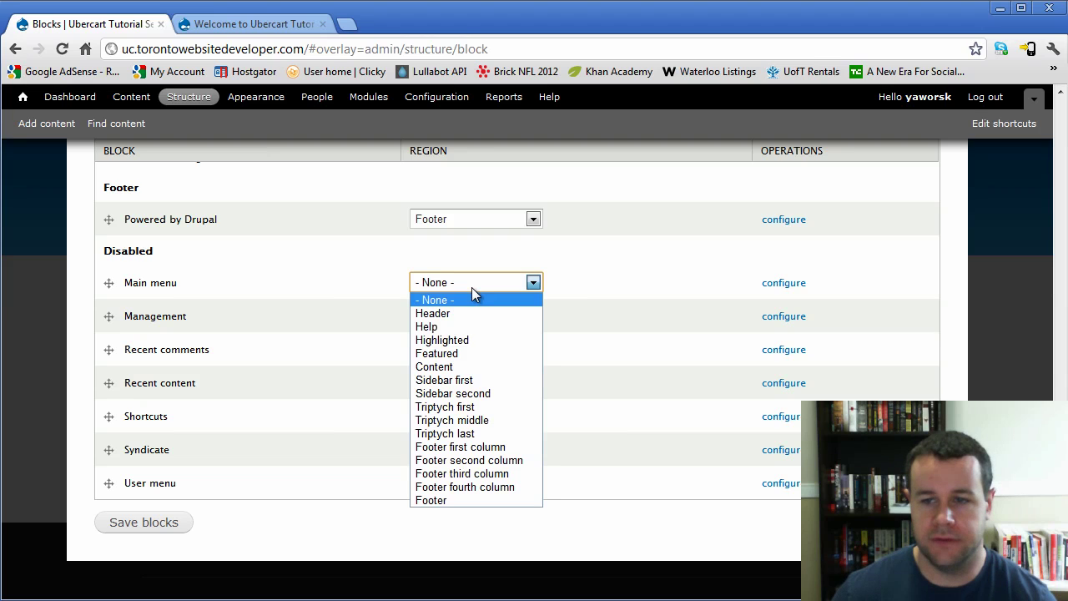
click(474, 407)
click(132, 524)
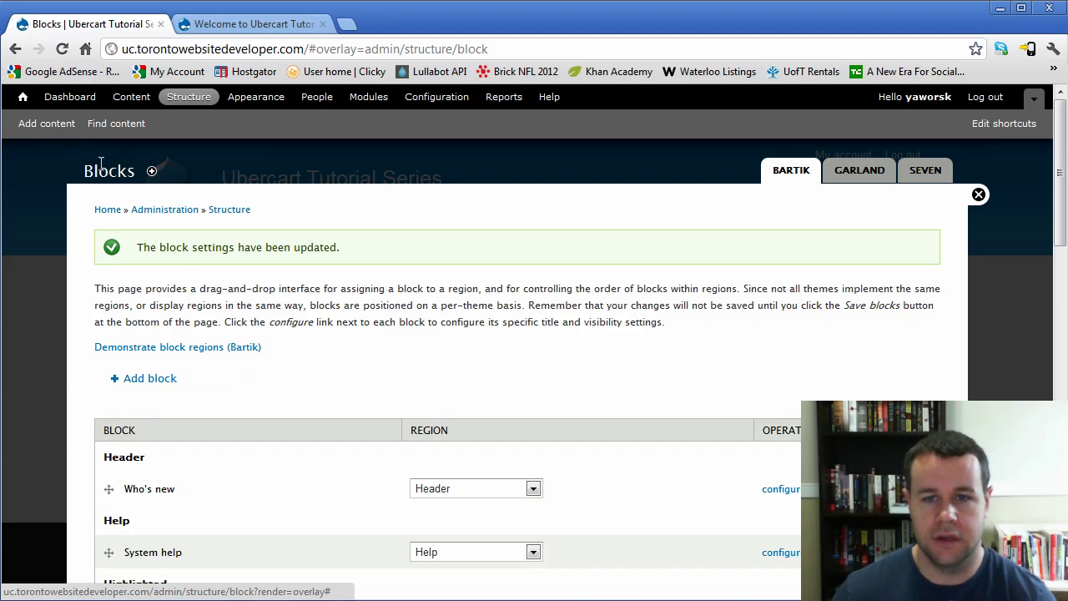
Close the Blocks overlay and examine where the newly placed blocks appear on the home page, from header to footer
click(979, 194)
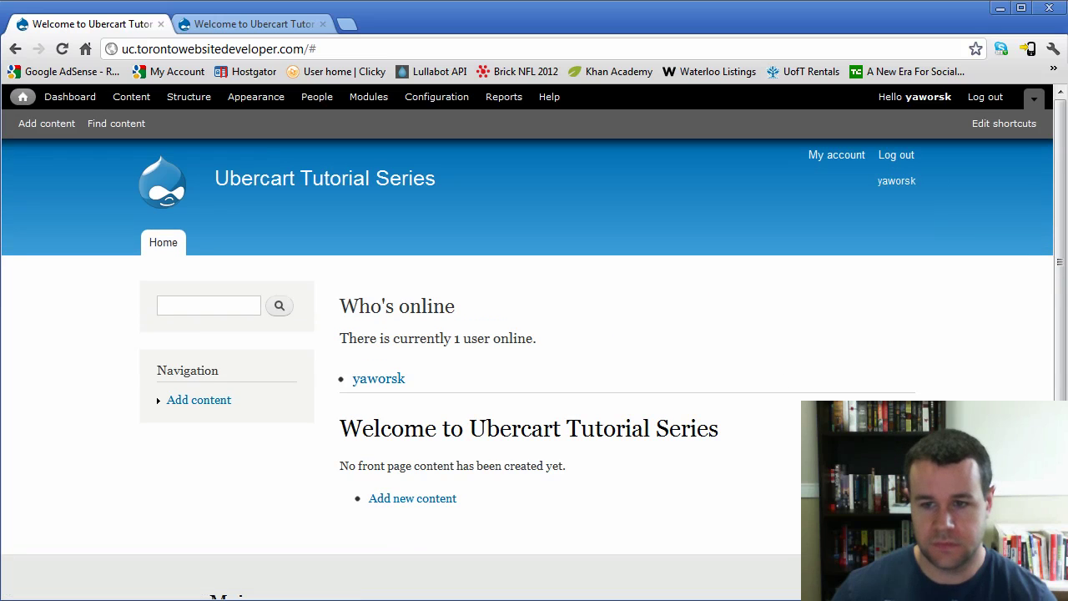
scroll(808, 373, down, 3)
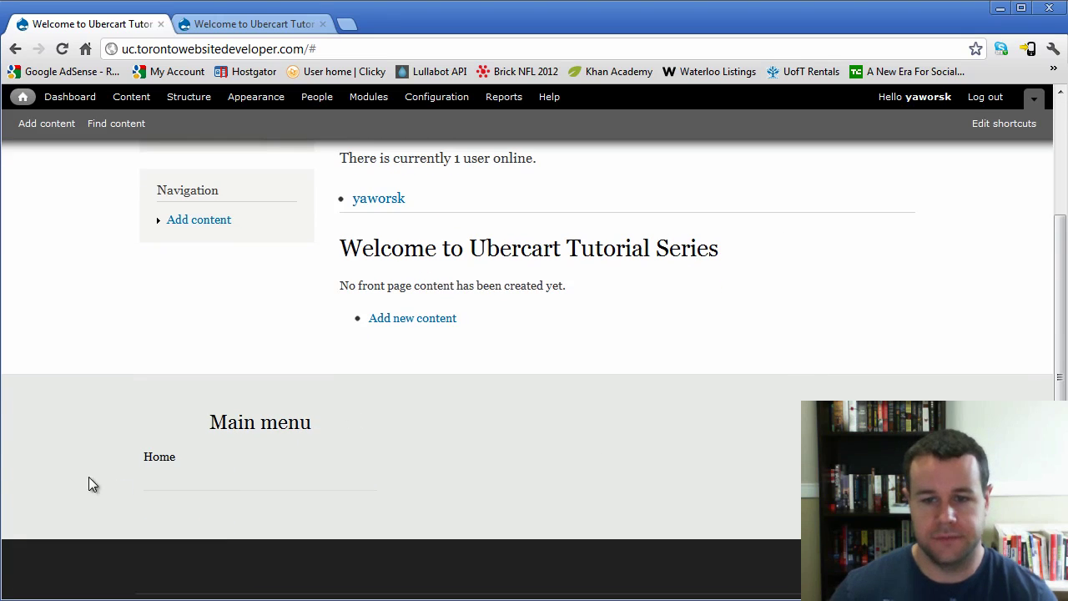
scroll(276, 459, down, 1)
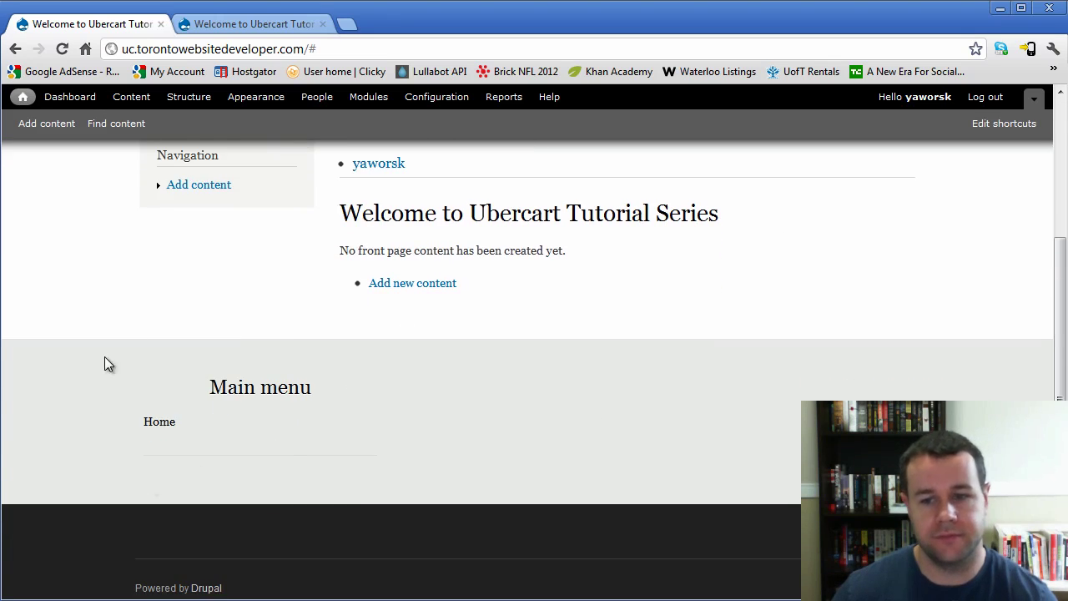
scroll(364, 365, down, 1)
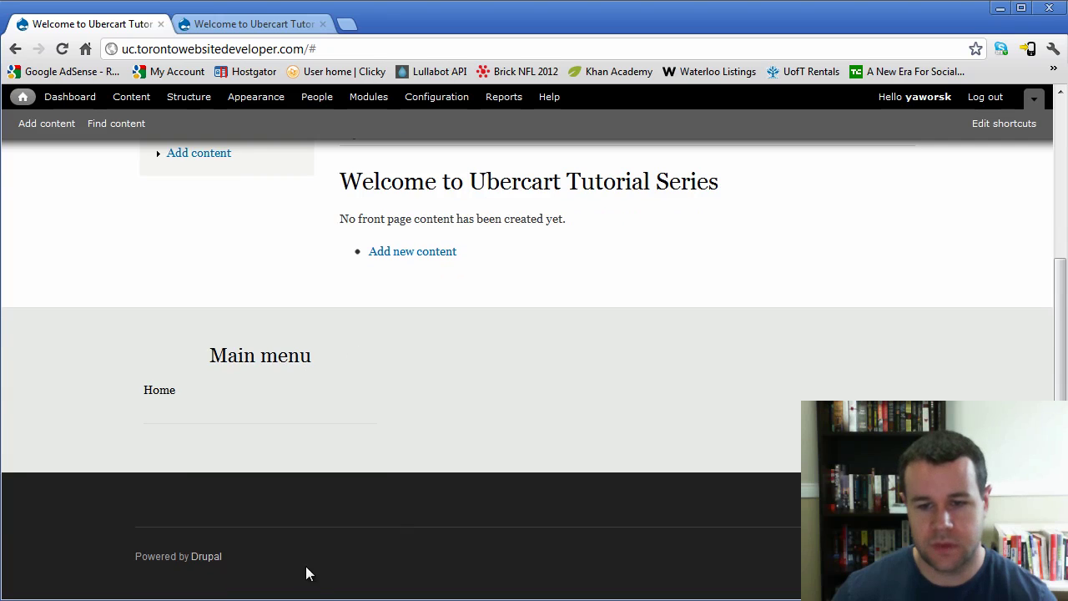
scroll(773, 459, up, 3)
scroll(784, 511, up, 1)
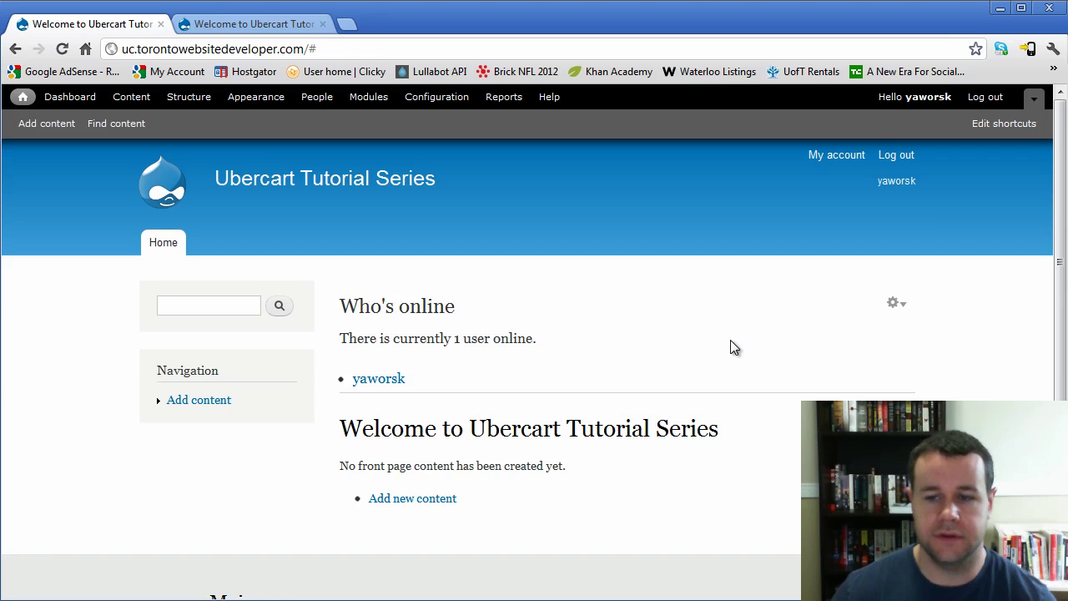
scroll(732, 351, down, 2)
scroll(733, 363, up, 2)
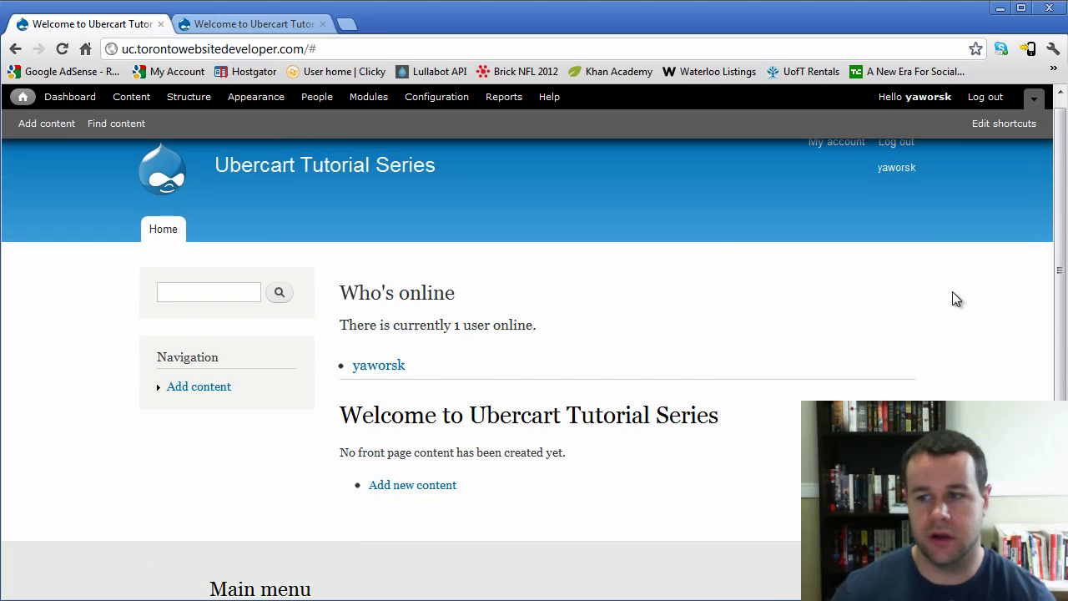
Open the Who's online block's configuration from the home page and examine its region settings and its Pages, Roles and Users visibility settings
click(898, 292)
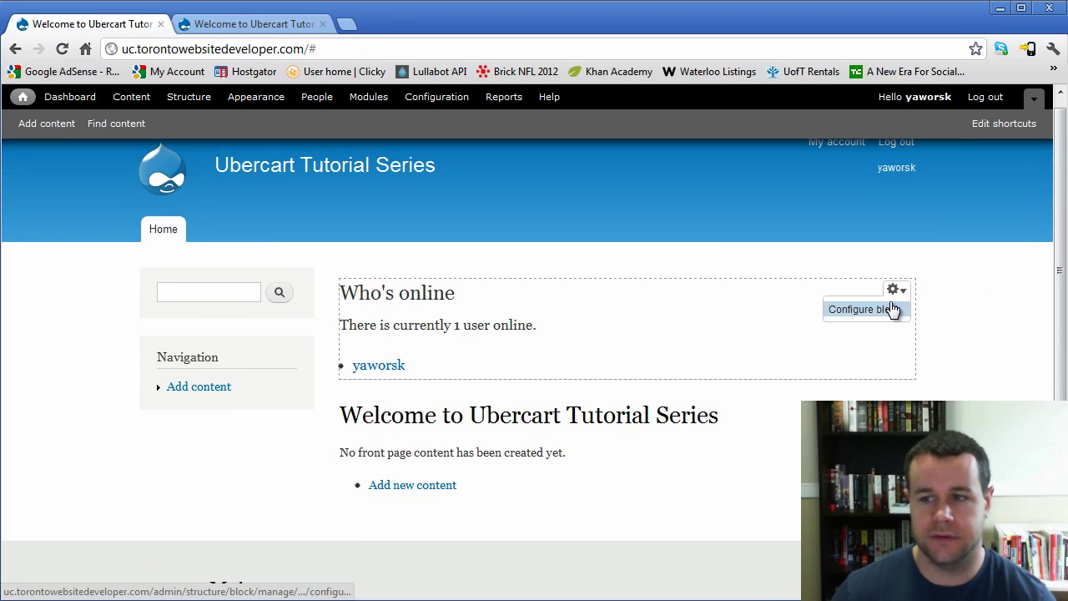
click(892, 309)
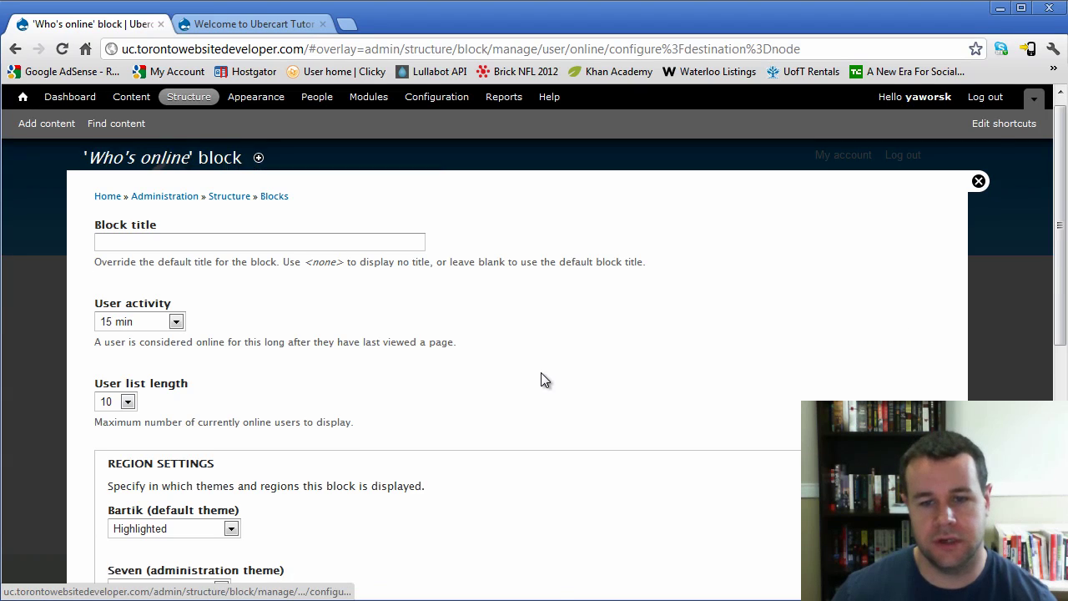
scroll(541, 374, down, 6)
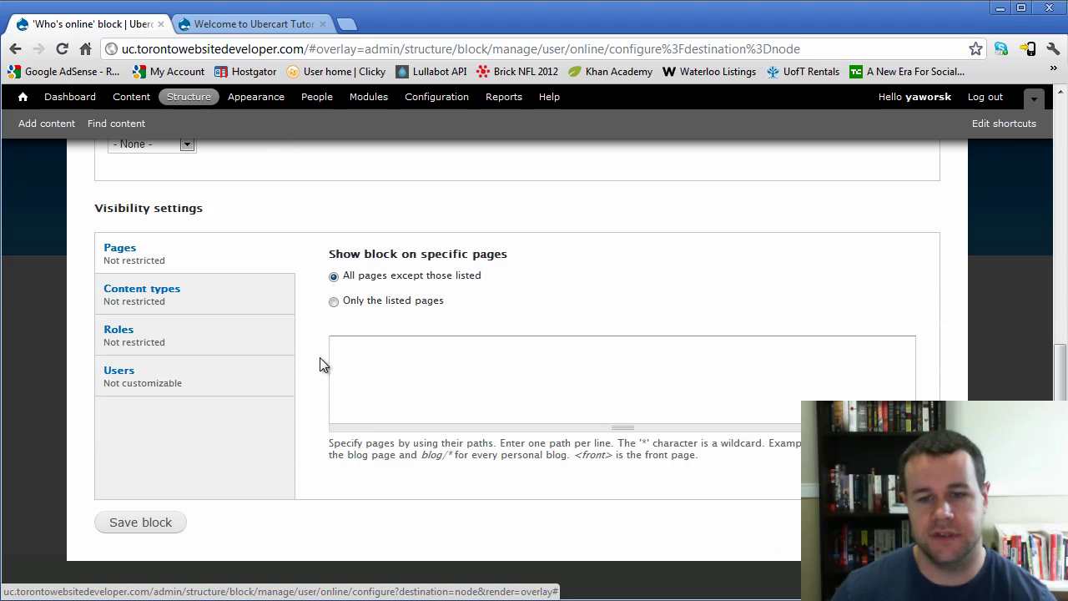
click(132, 346)
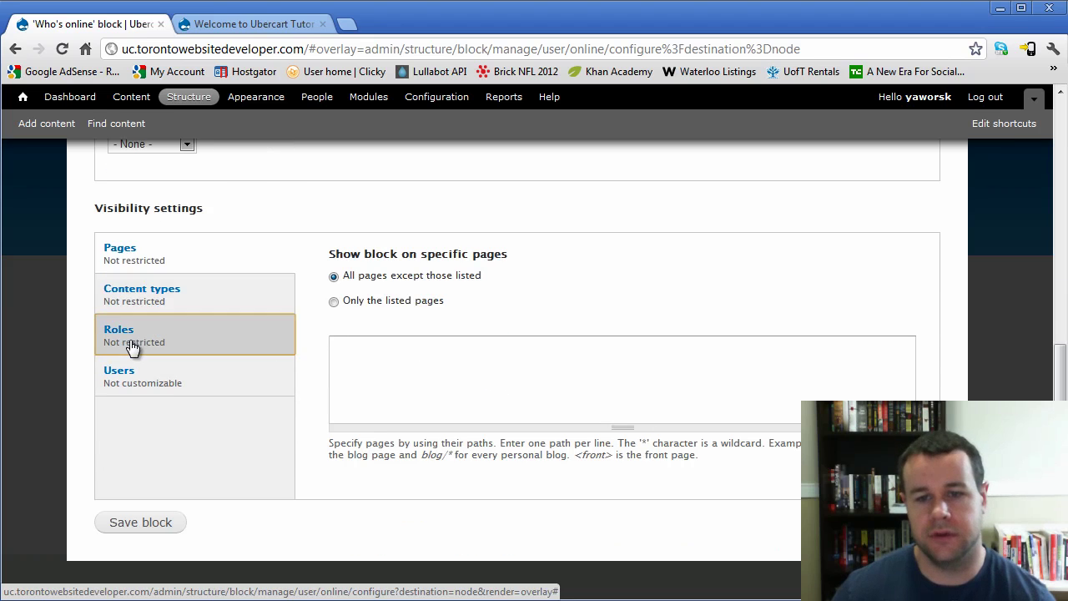
click(133, 491)
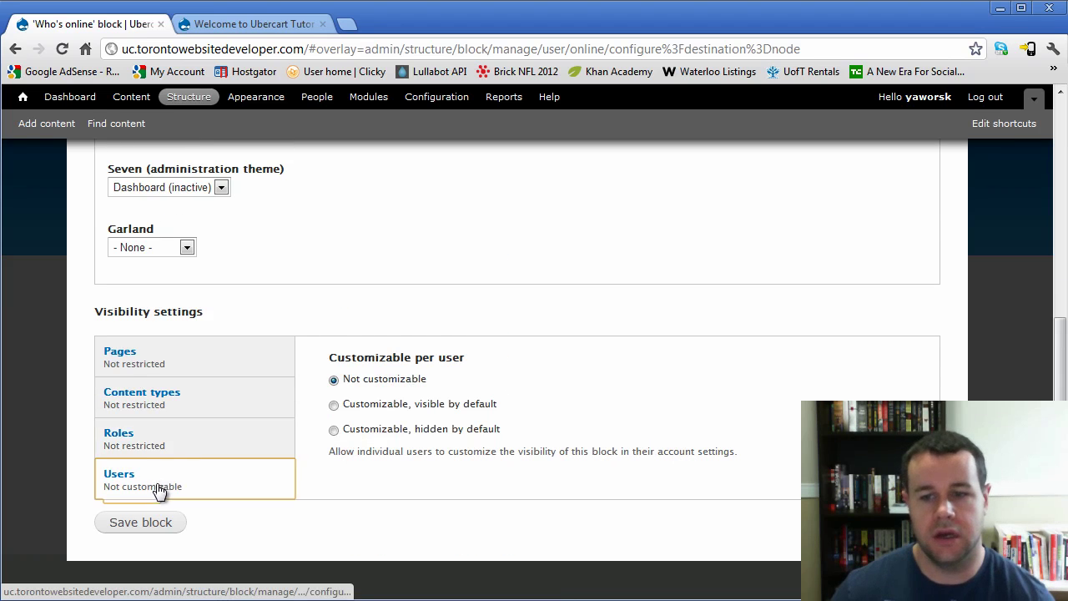
click(159, 358)
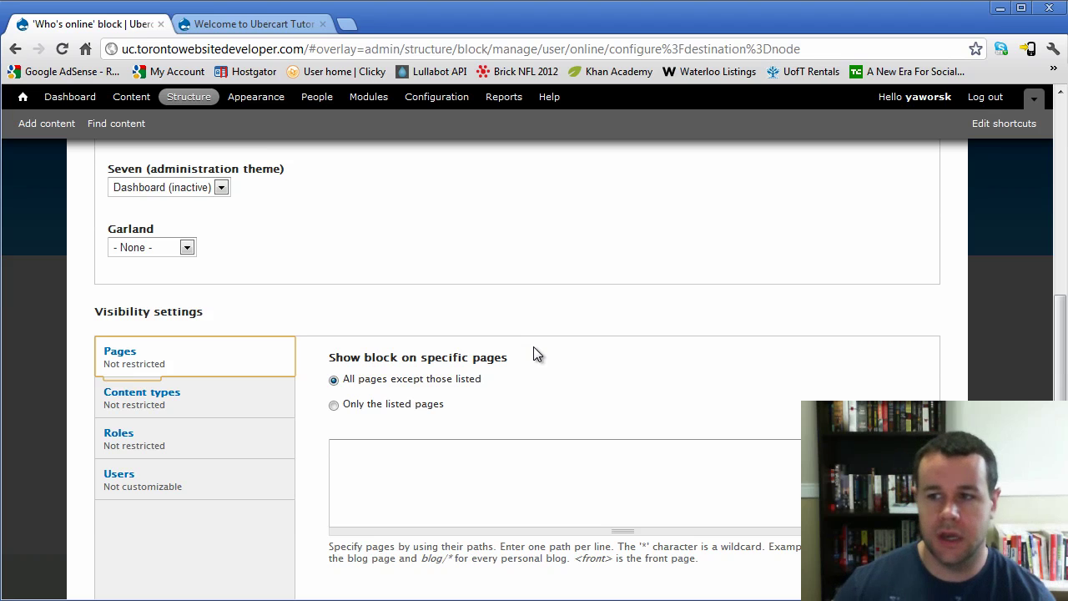
scroll(727, 195, up, 5)
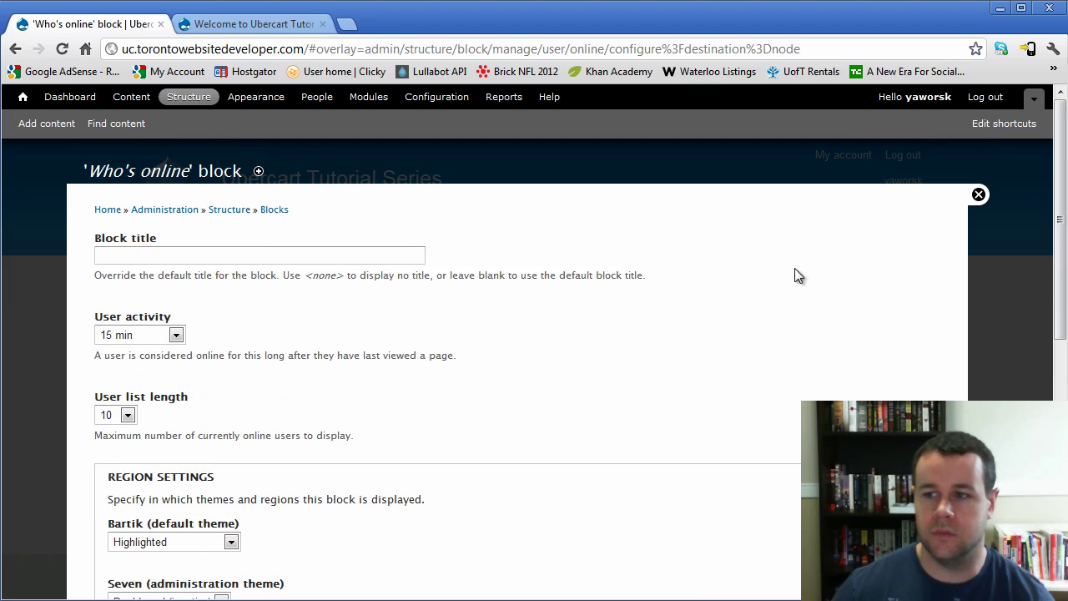